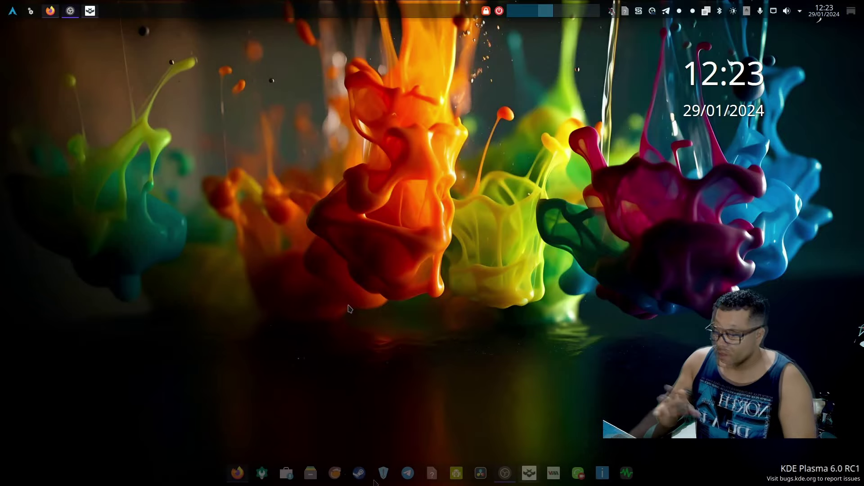
# Launch Lutris and reposition its window on the desktop
pyautogui.click(335, 473)
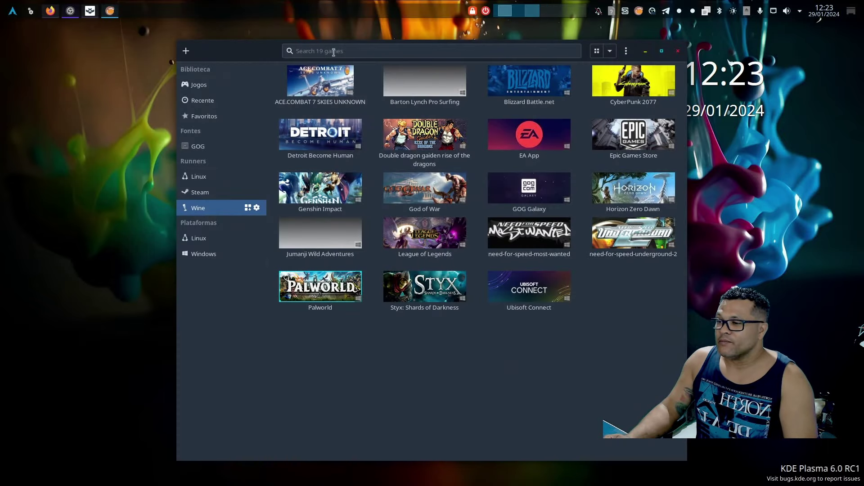
pyautogui.moveTo(270, 72); pyautogui.dragTo(173, 109)
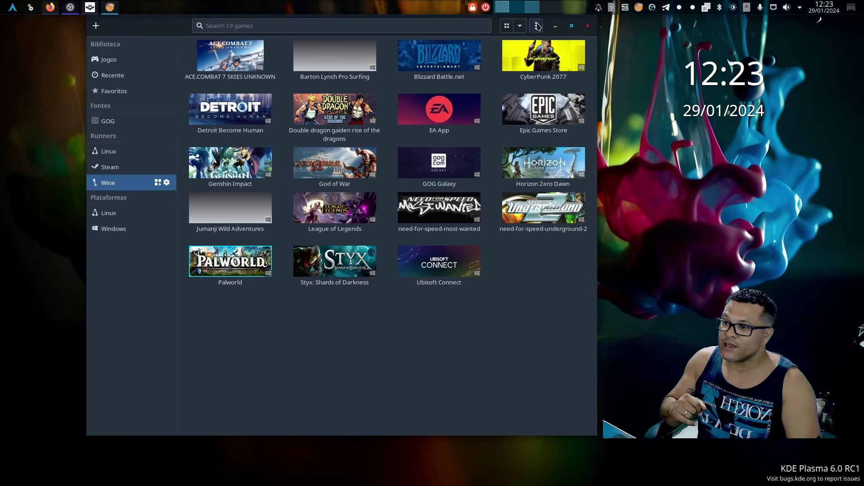
# View the available ways of adding games to Lutris and close the dialog without adding anything
pyautogui.click(521, 26)
pyautogui.click(90, 32)
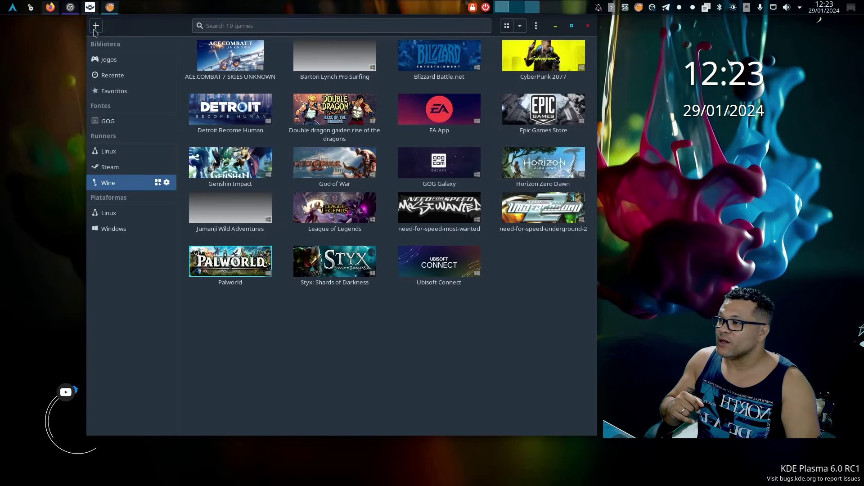
pyautogui.click(95, 26)
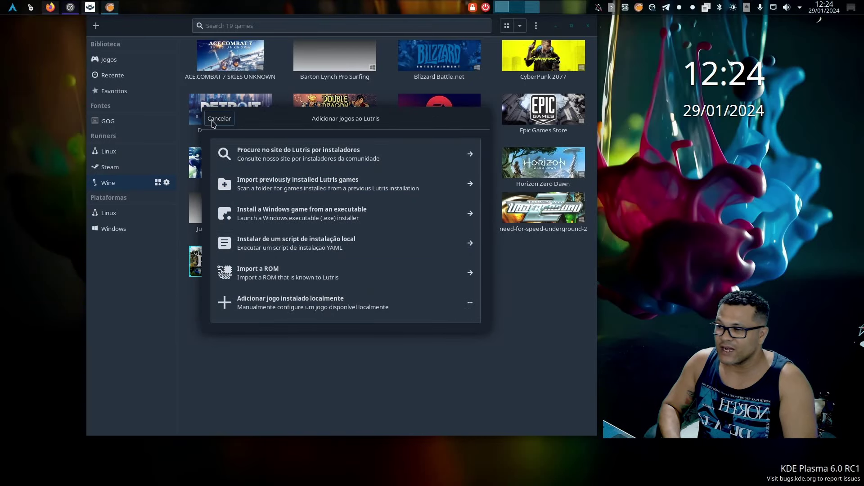
pyautogui.click(219, 118)
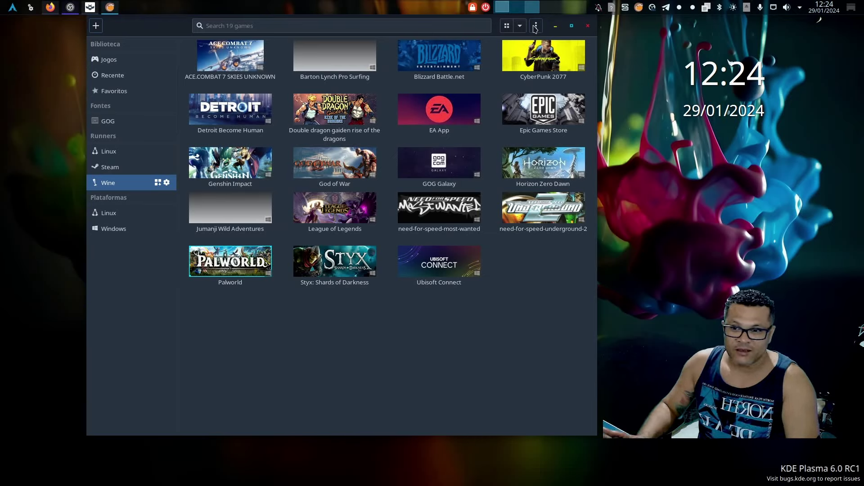
# Look through the Interface, Runners, Fontes and Accounts sections of the Lutris preferences
pyautogui.click(535, 27)
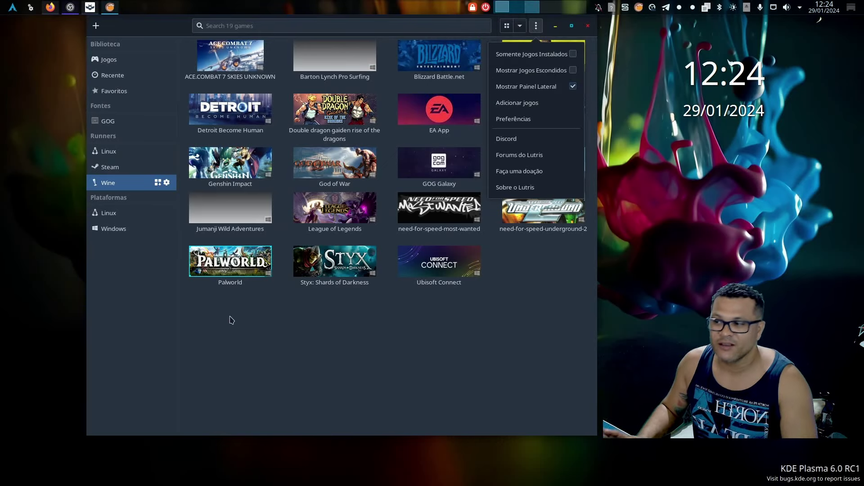
pyautogui.moveTo(163, 24); pyautogui.dragTo(137, 42)
pyautogui.click(522, 138)
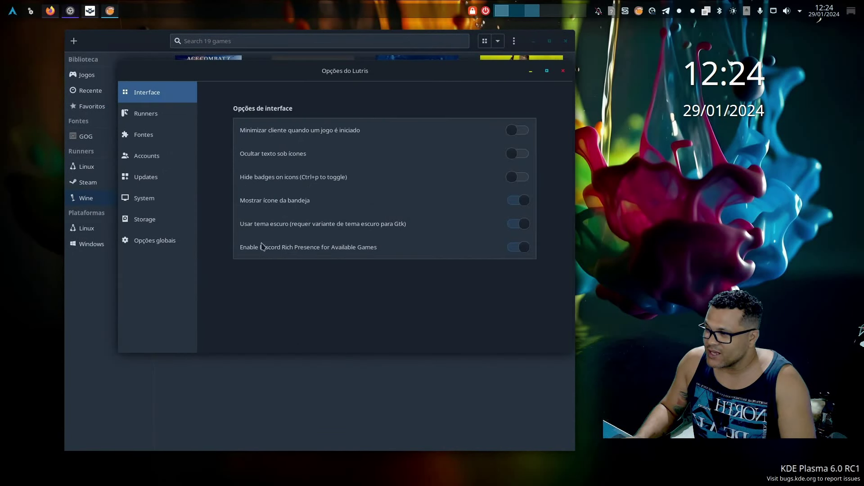
pyautogui.click(151, 118)
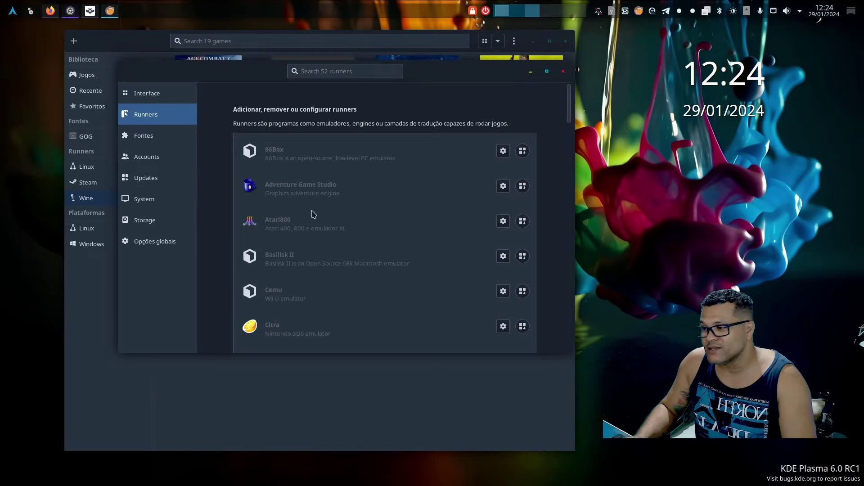
pyautogui.scroll(-6, 347, 290)
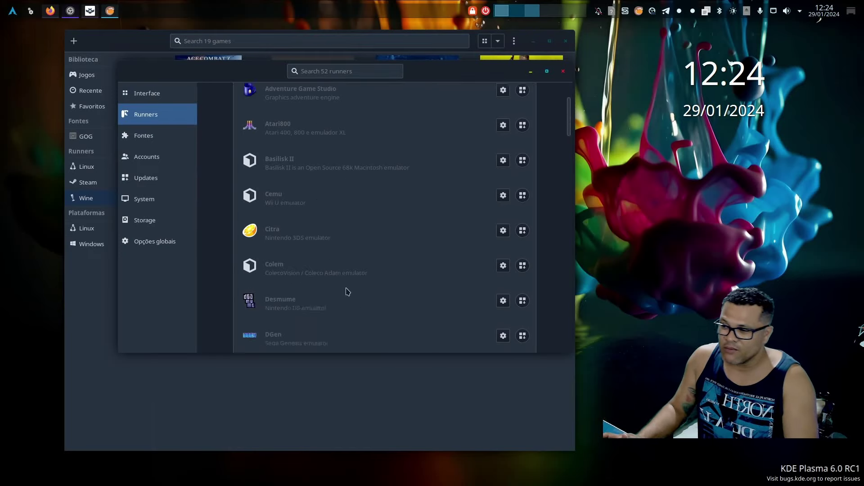
pyautogui.scroll(-3, 373, 305)
pyautogui.click(144, 135)
pyautogui.scroll(-5, 380, 139)
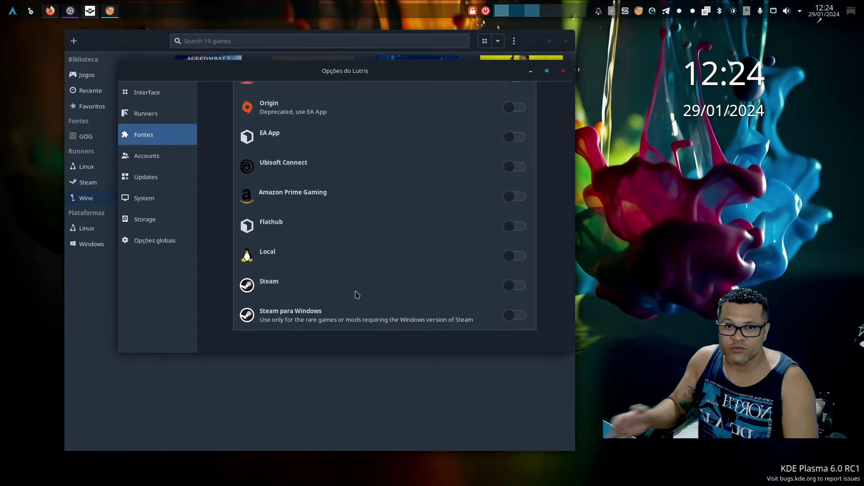
pyautogui.click(153, 158)
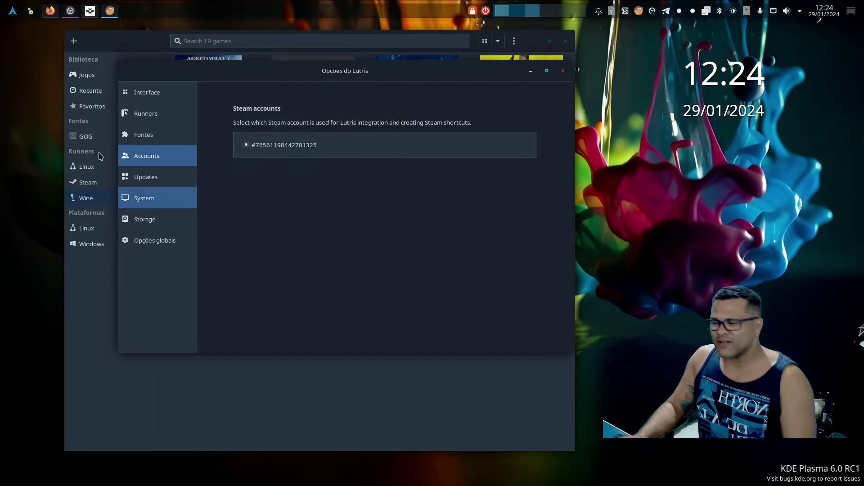
# View the Lutris version information in the Sobre dialog and close it
pyautogui.click(514, 41)
pyautogui.click(514, 67)
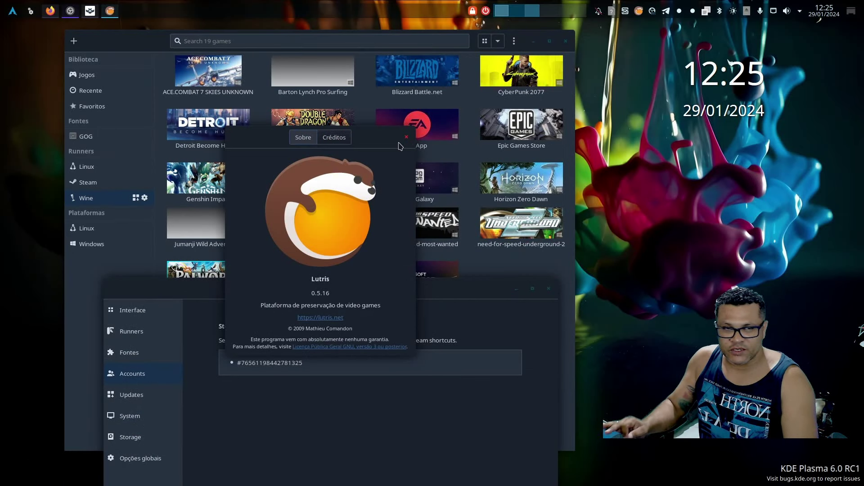
pyautogui.click(405, 136)
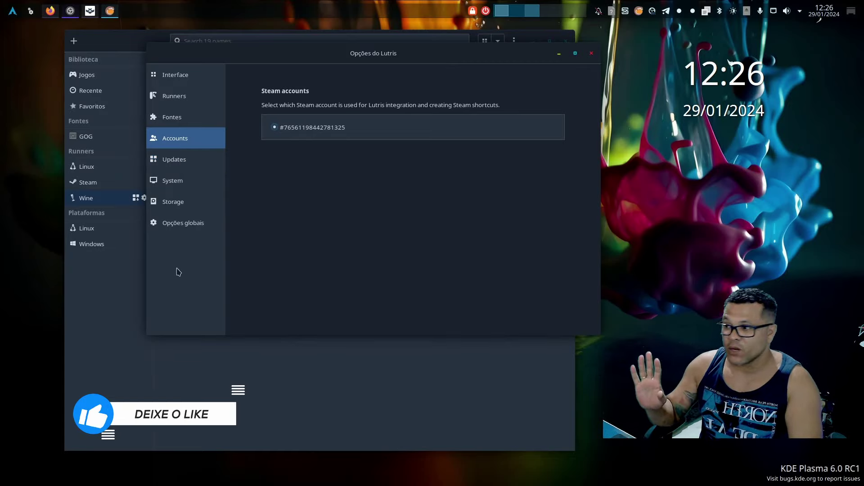
# Set the Wine update channel to Stable in the Updates preferences and minimize the options window
pyautogui.click(170, 160)
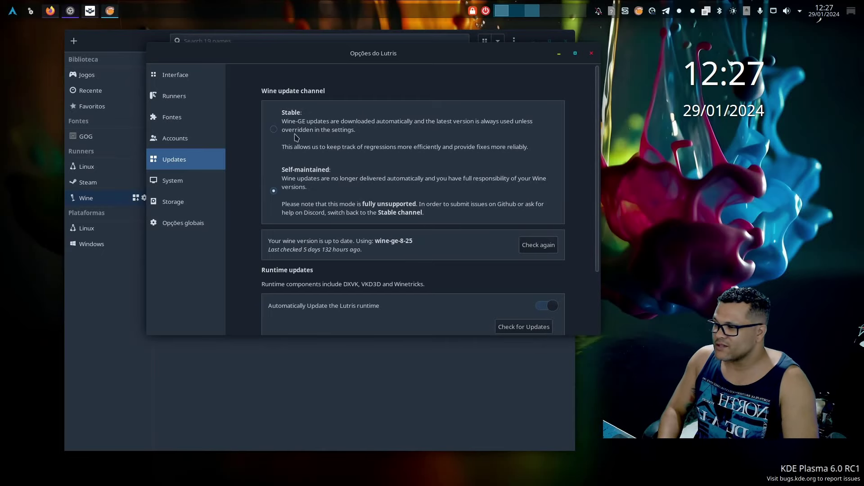
pyautogui.click(278, 130)
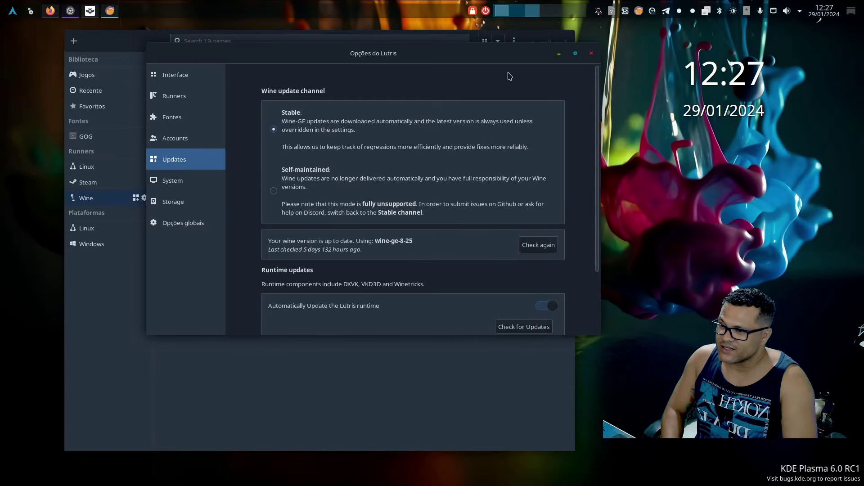
pyautogui.click(559, 54)
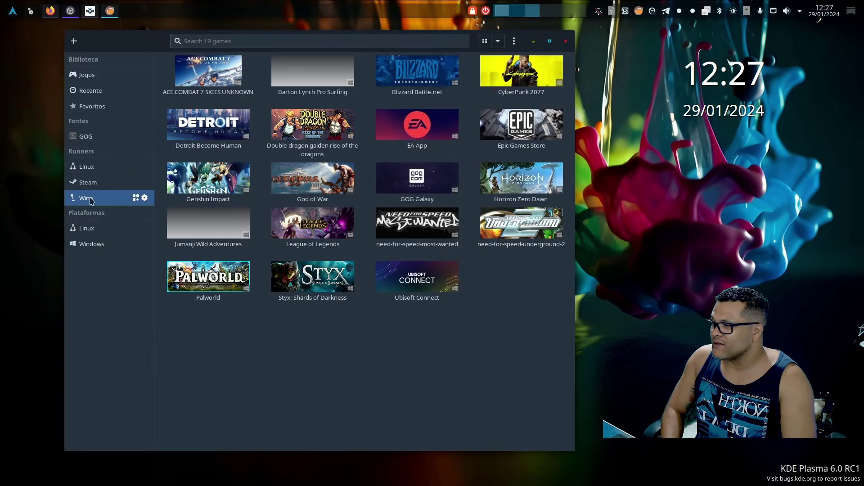
# Examine the Wine versions offered in the Wine runner's configuration and leave it without saving changes
pyautogui.click(144, 198)
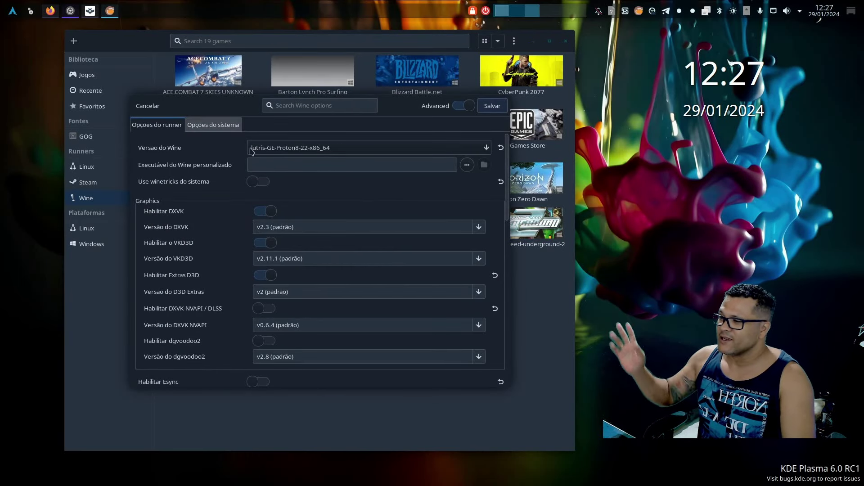
pyautogui.click(486, 149)
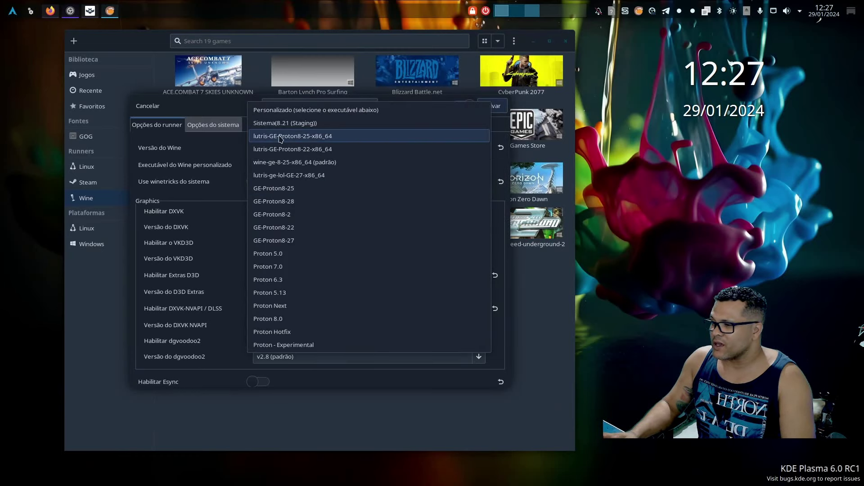
pyautogui.click(190, 109)
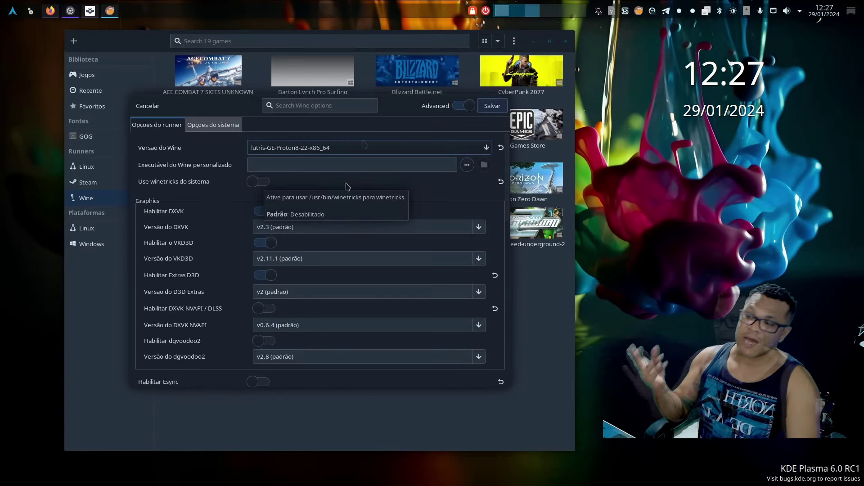
pyautogui.click(355, 150)
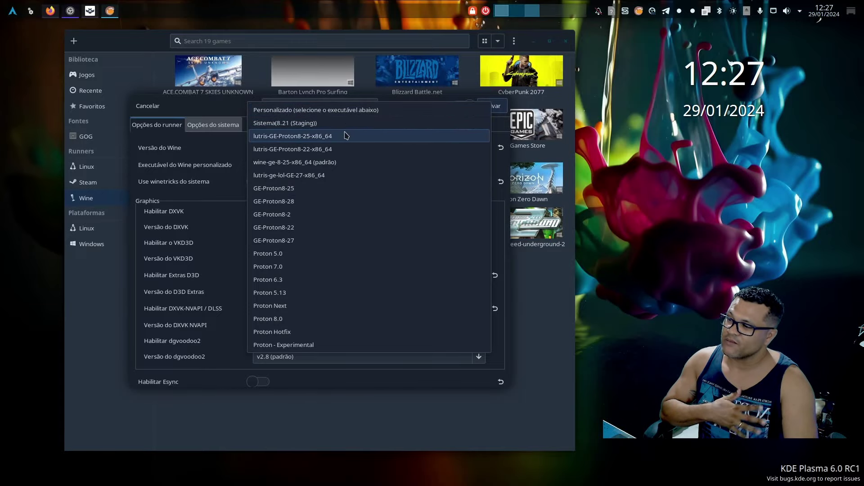
pyautogui.click(148, 105)
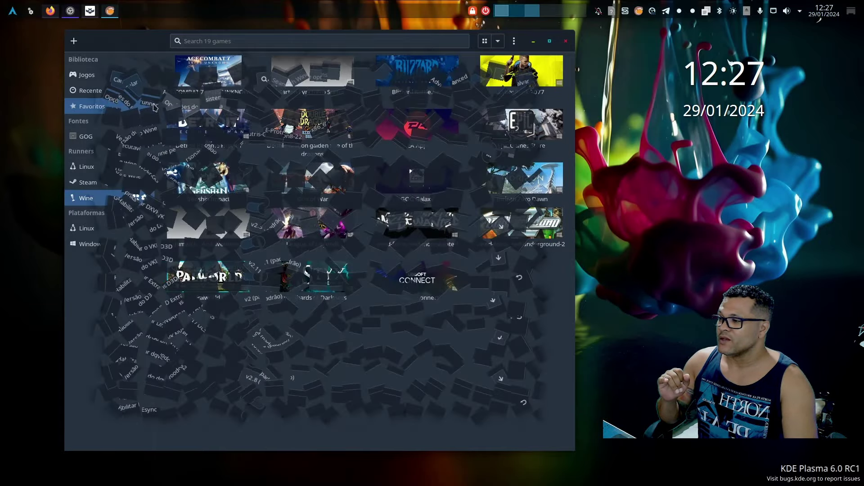
pyautogui.click(136, 198)
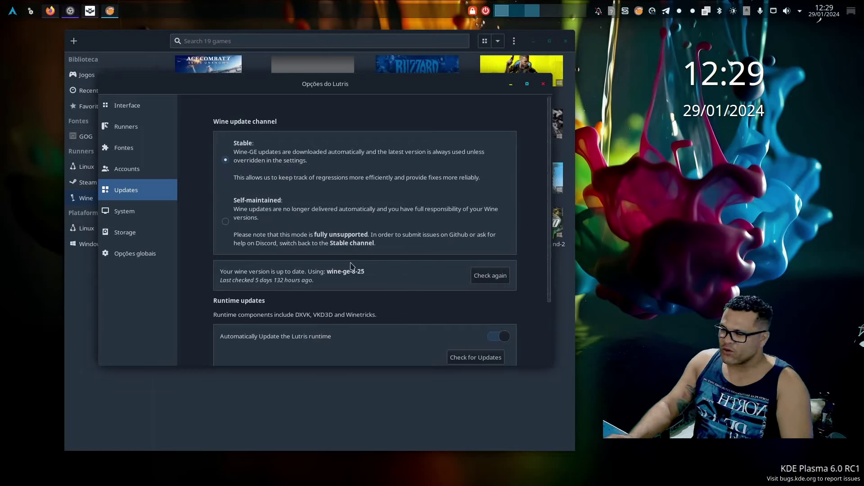
# Check for Wine and Lutris runtime updates and start downloading missing media
pyautogui.click(492, 282)
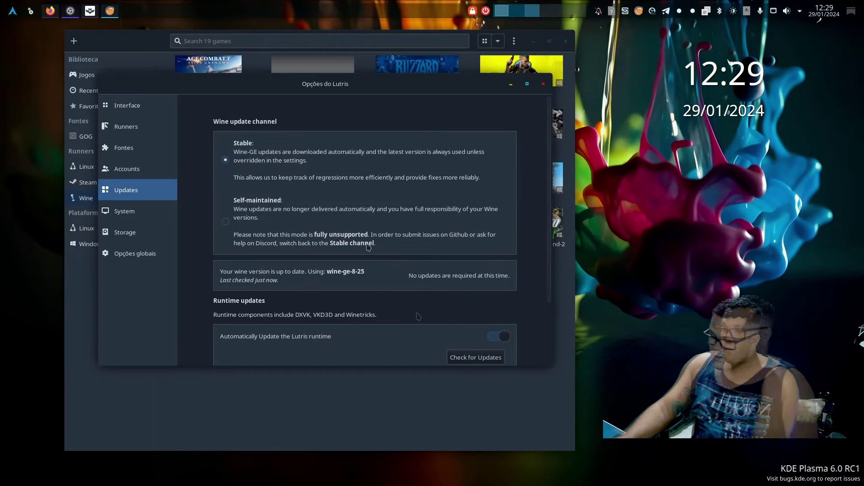
pyautogui.scroll(-3, 415, 312)
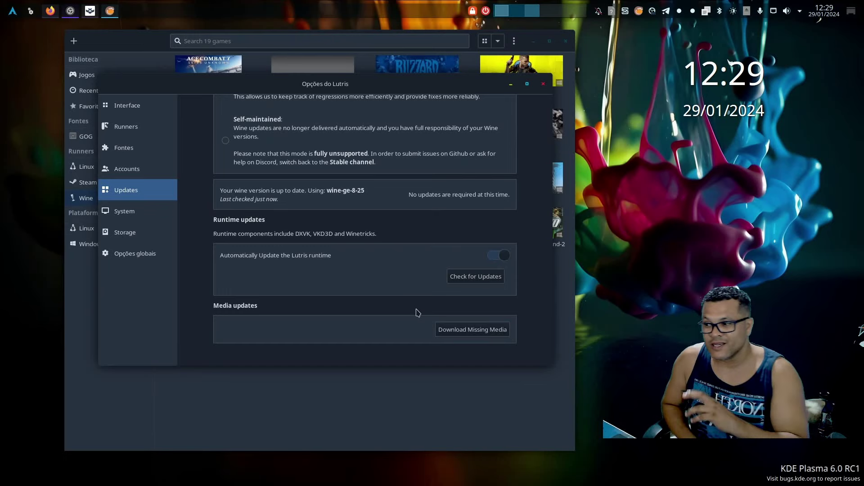
pyautogui.click(475, 277)
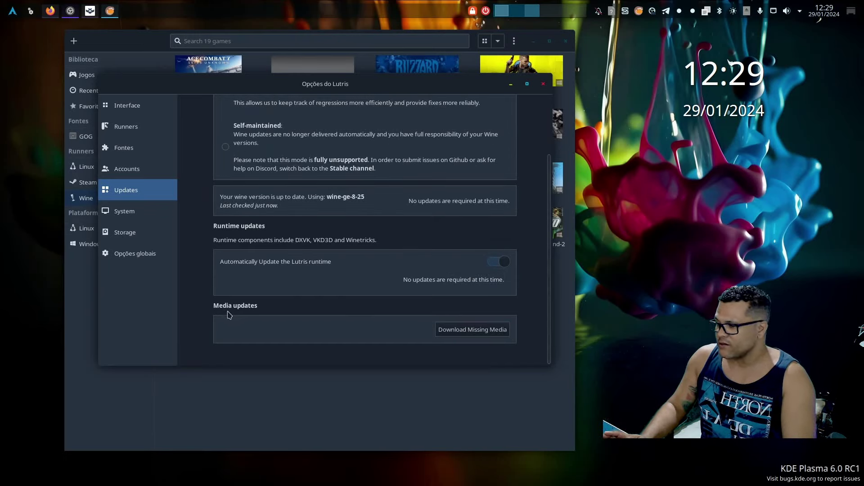
pyautogui.click(501, 330)
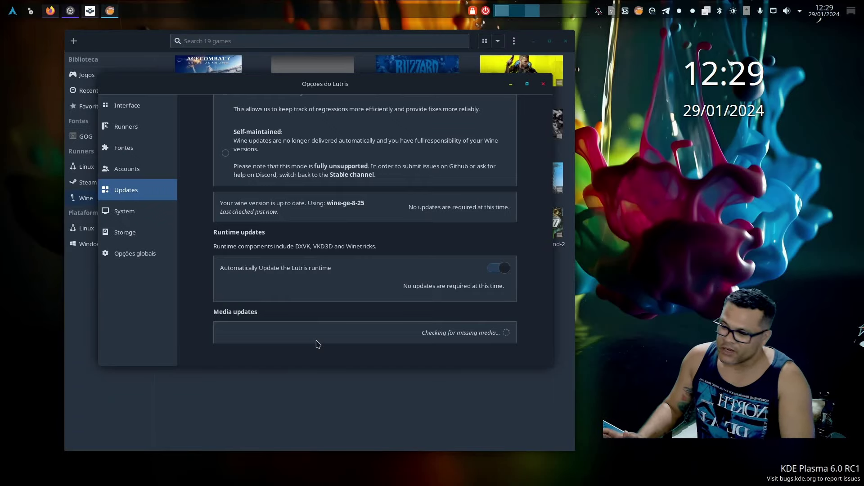
# Examine the System information list in the preferences, from Vulkan and Wine support through the graphics details
pyautogui.click(124, 211)
pyautogui.scroll(-4, 328, 216)
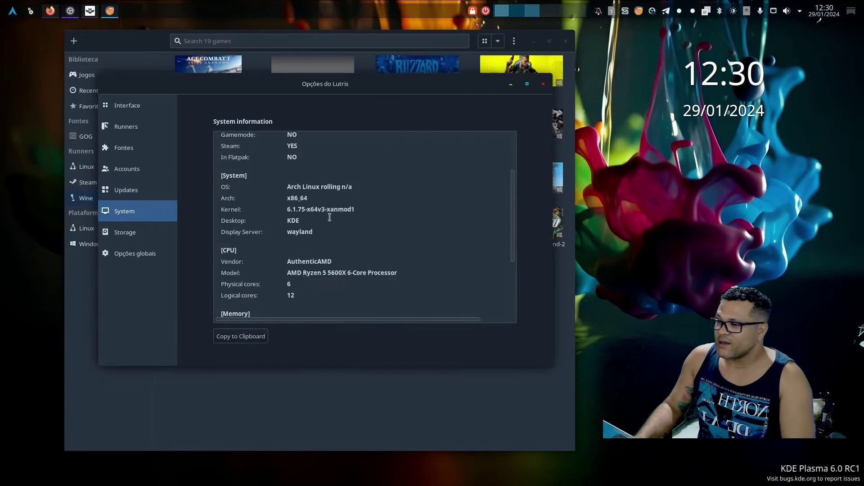
pyautogui.scroll(4, 333, 221)
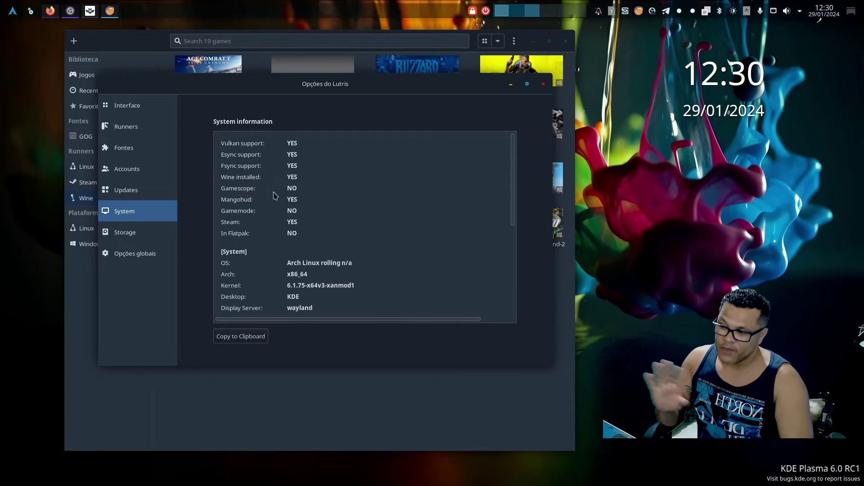
pyautogui.hscroll(2, 292, 192)
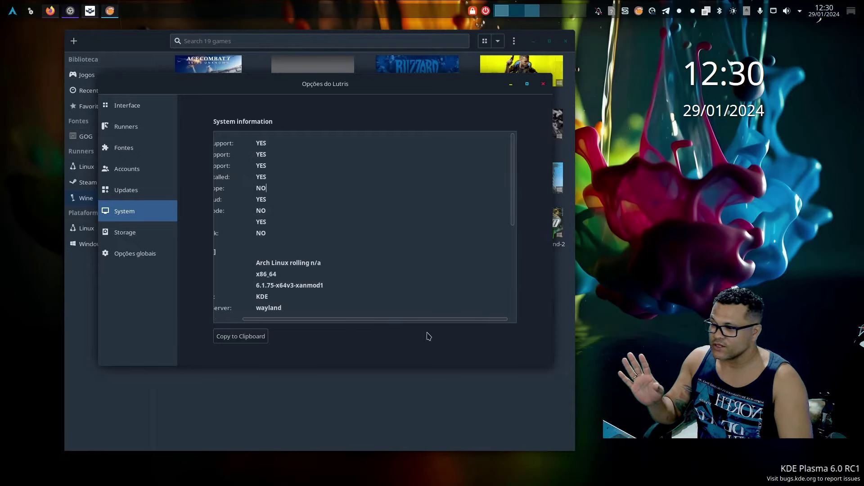
pyautogui.hscroll(-2, 420, 320)
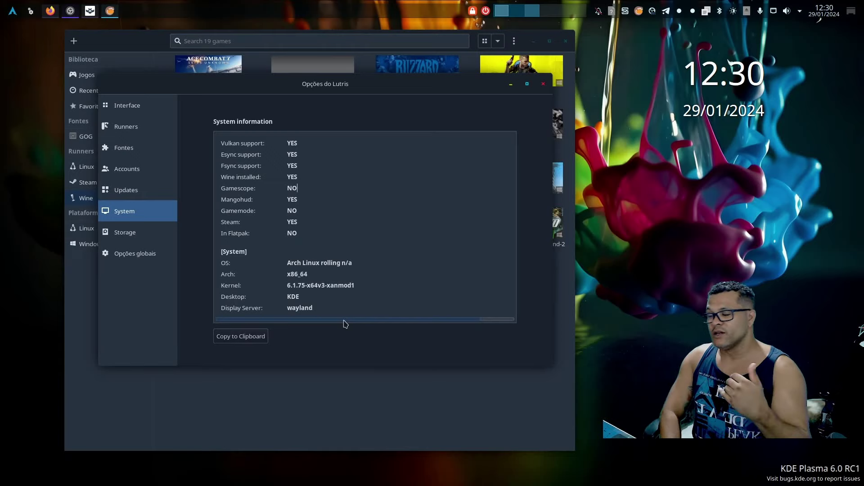
pyautogui.scroll(-5, 345, 261)
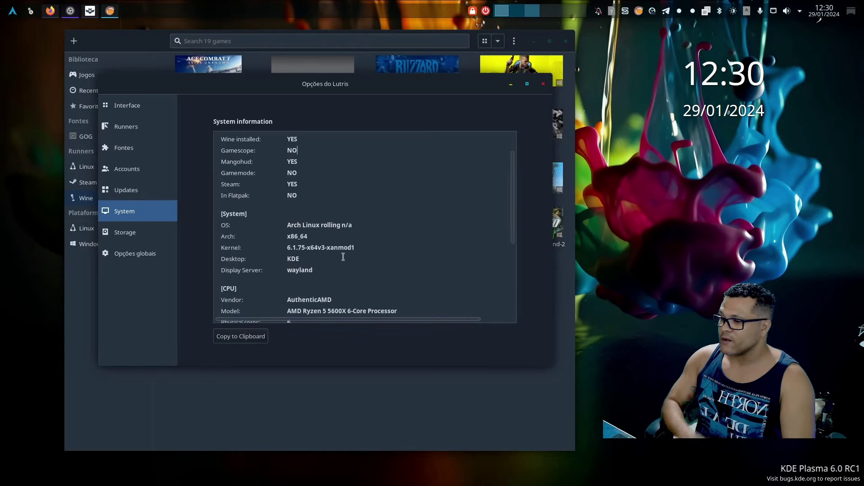
pyautogui.scroll(-5, 347, 276)
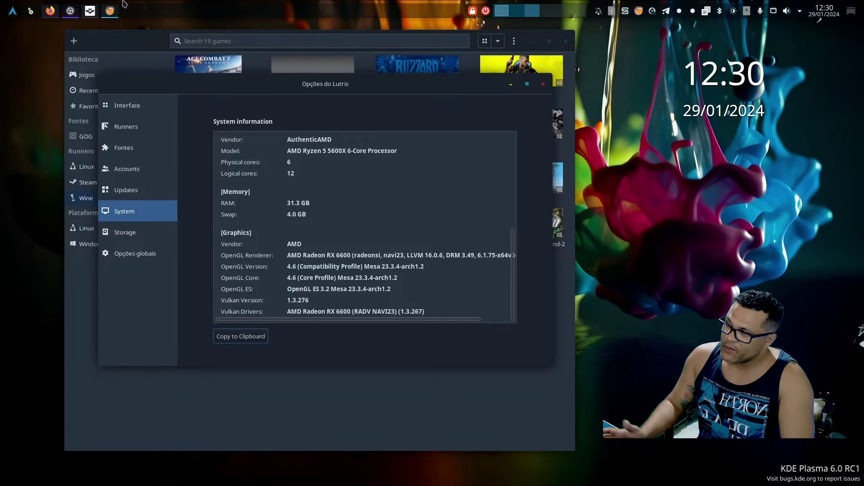
# Open a text editor from the application launcher and paste the copied system information into a blank document
pyautogui.click(12, 10)
pyautogui.write('ge')
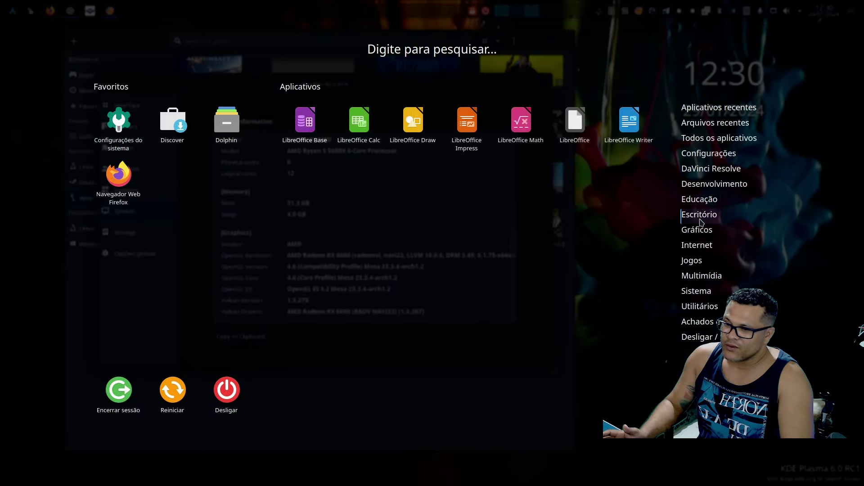
pyautogui.click(306, 120)
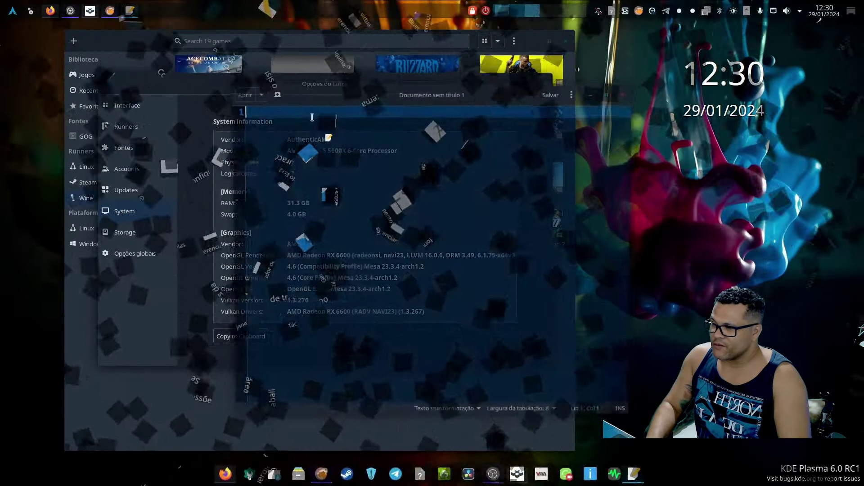
pyautogui.rightClick(305, 138)
pyautogui.click(340, 206)
pyautogui.scroll(2, 450, 333)
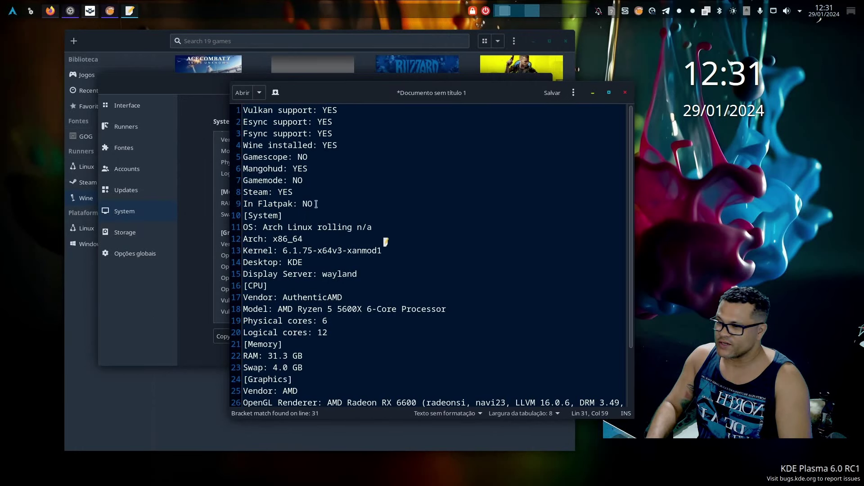
# Close the text document without saving it and show the storage paths in the Lutris preferences
pyautogui.click(625, 92)
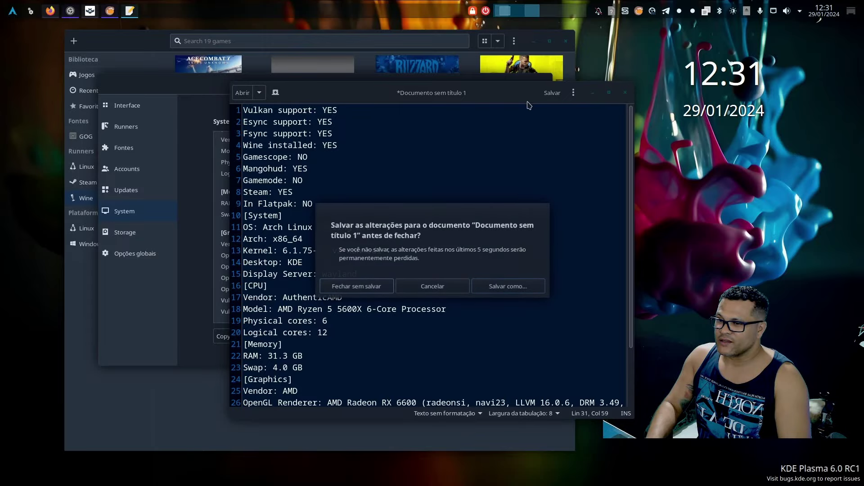
pyautogui.click(334, 286)
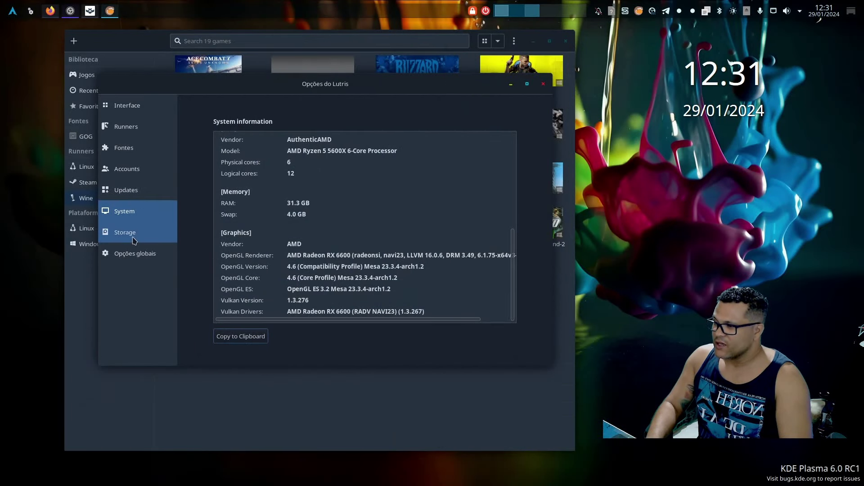
pyautogui.click(156, 234)
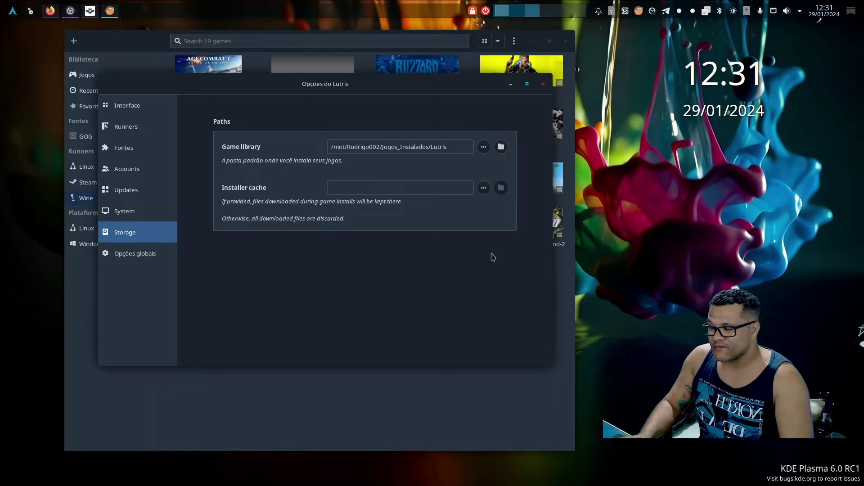
pyautogui.hotkey('alt', 'Tab')
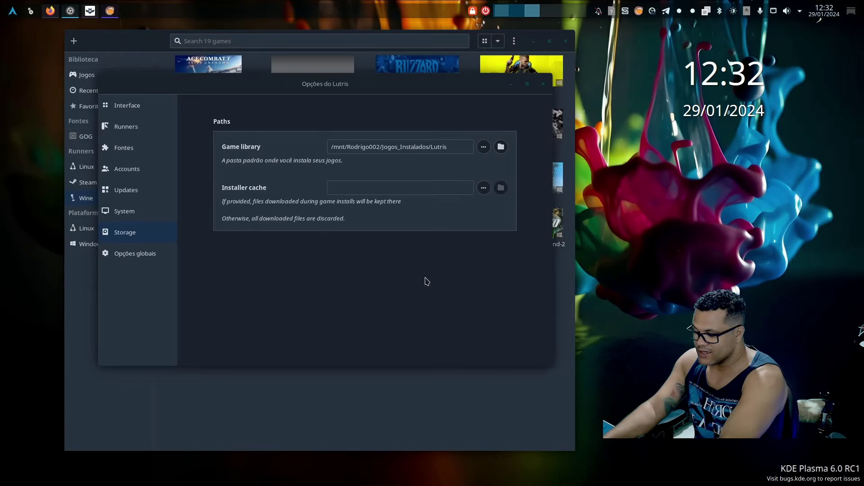
# Set the installer cache to the paru folder in the home directory
pyautogui.click(484, 188)
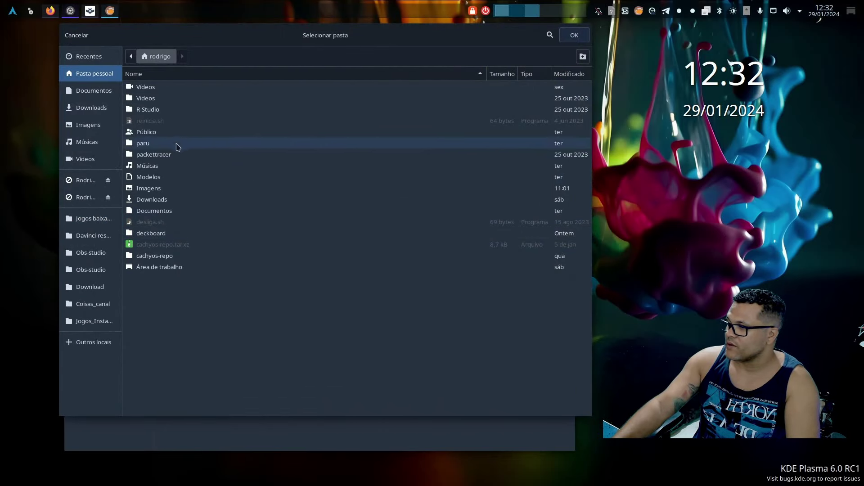
pyautogui.click(145, 143)
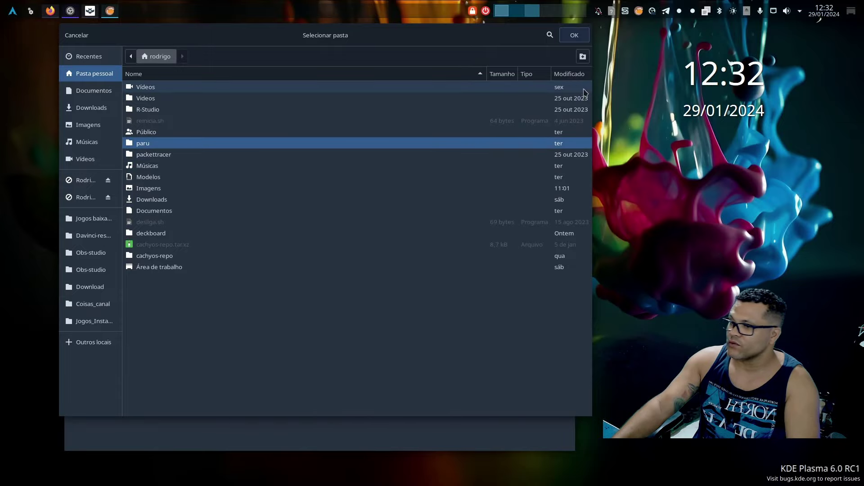
pyautogui.click(574, 36)
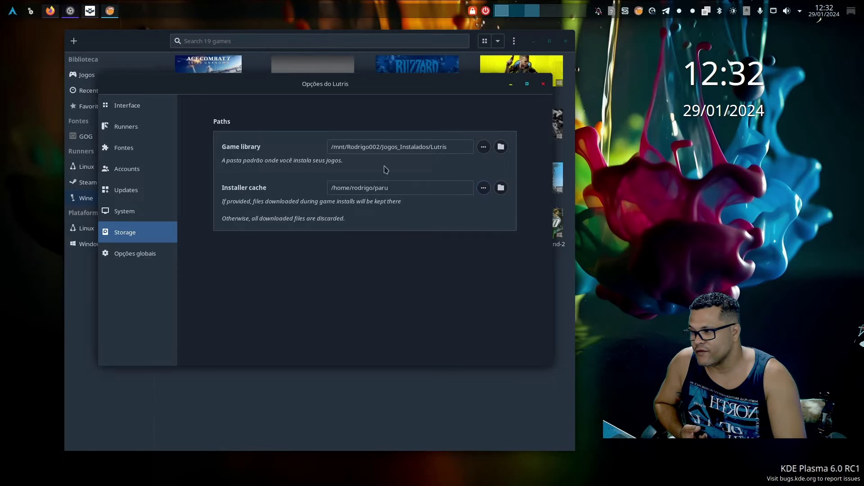
# Search Lutris.net for ubisoft from the add-games dialog, view the Ubisoft Connect installers, and cancel without installing
pyautogui.moveTo(393, 86); pyautogui.dragTo(454, 228)
pyautogui.click(75, 41)
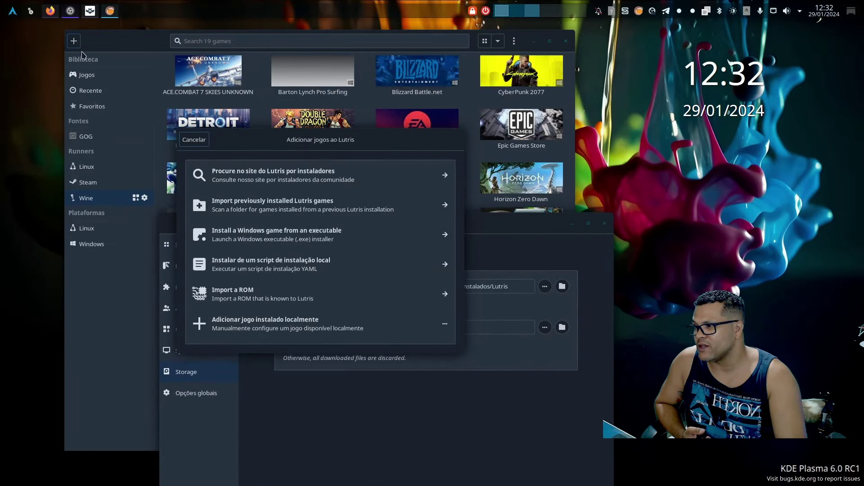
pyautogui.click(253, 182)
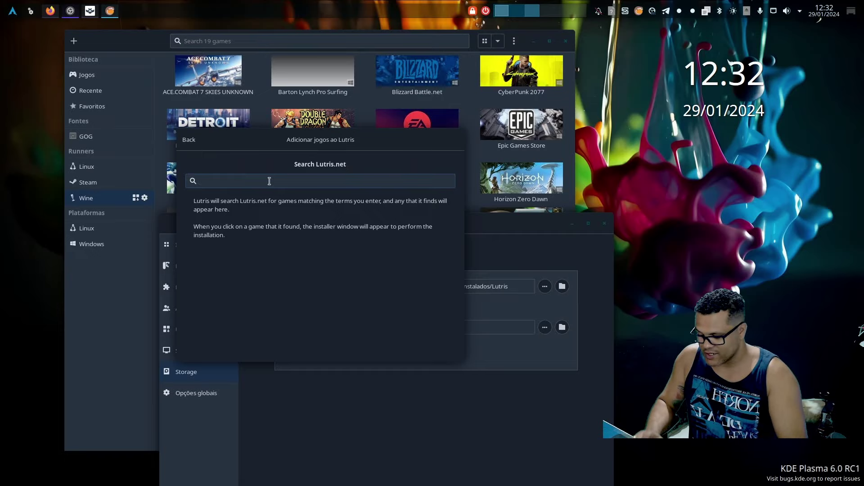
pyautogui.write('ubis')
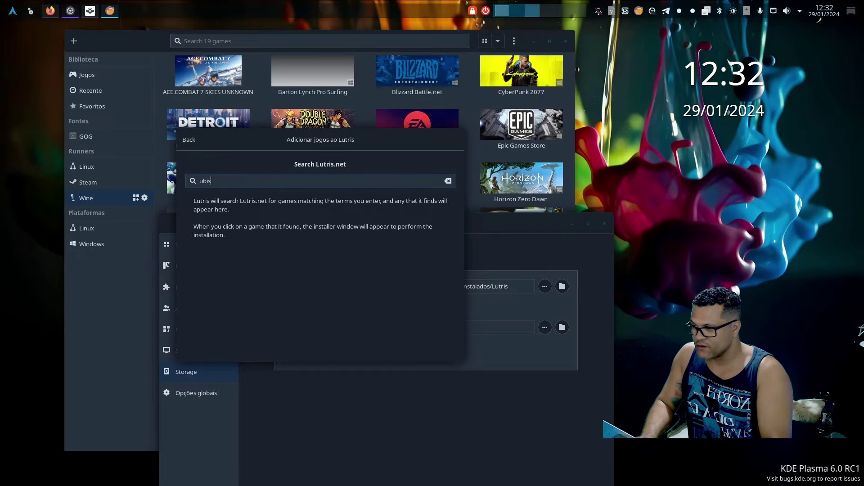
pyautogui.write('oft')
pyautogui.click(227, 218)
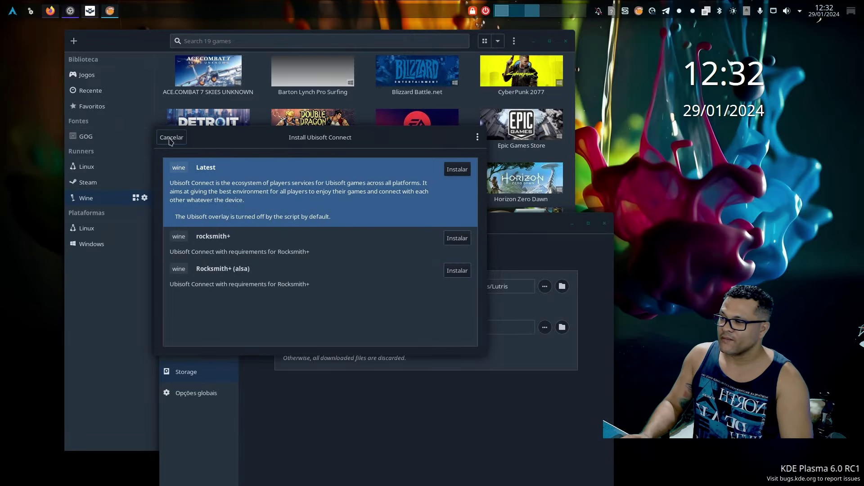
pyautogui.click(171, 137)
# View the installer cache folder in the file manager, close it, and clear the installer cache path
pyautogui.moveTo(518, 225); pyautogui.dragTo(419, 136)
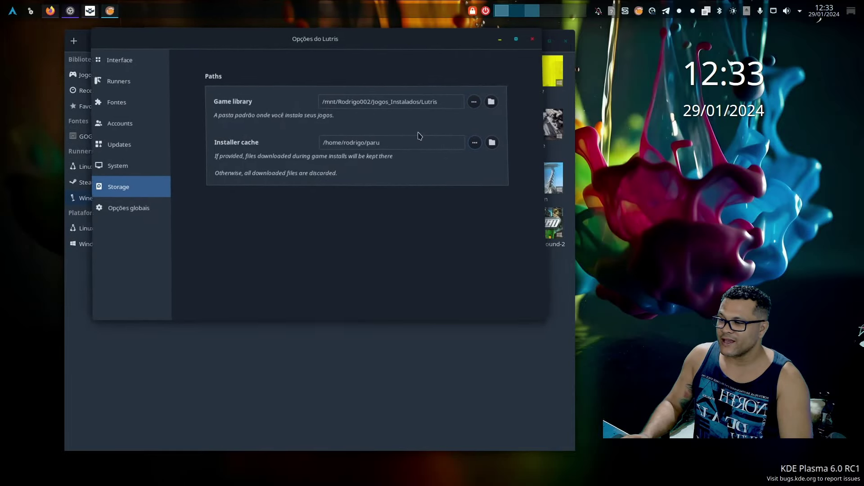
pyautogui.click(492, 142)
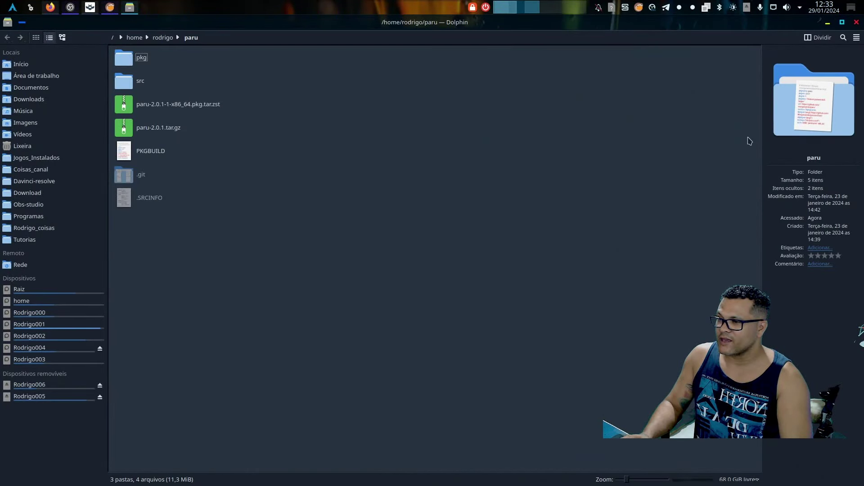
pyautogui.click(856, 22)
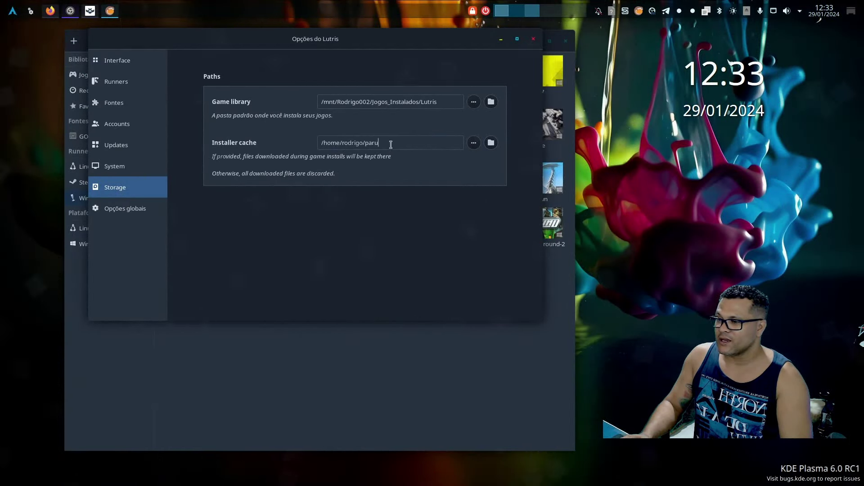
pyautogui.press('BackSpace')
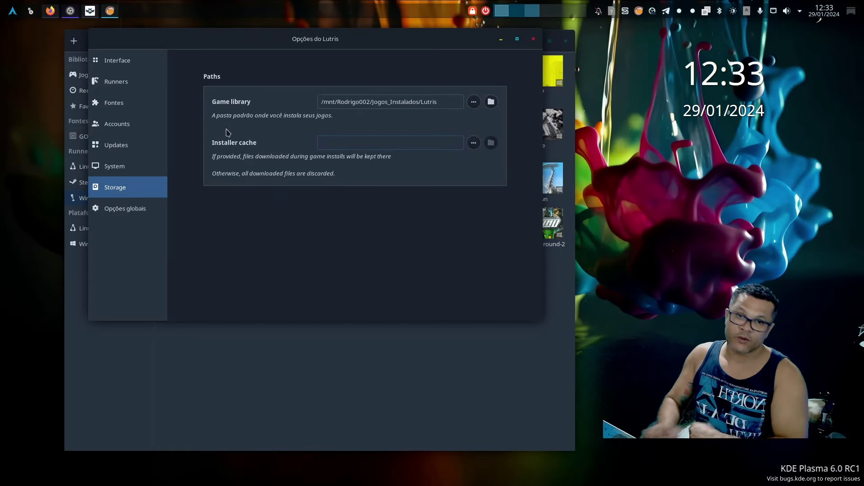
# Examine the global options from the Lutris and Gamescope settings to game execution, and leave the preferences without saving
pyautogui.moveTo(176, 45); pyautogui.dragTo(164, 66)
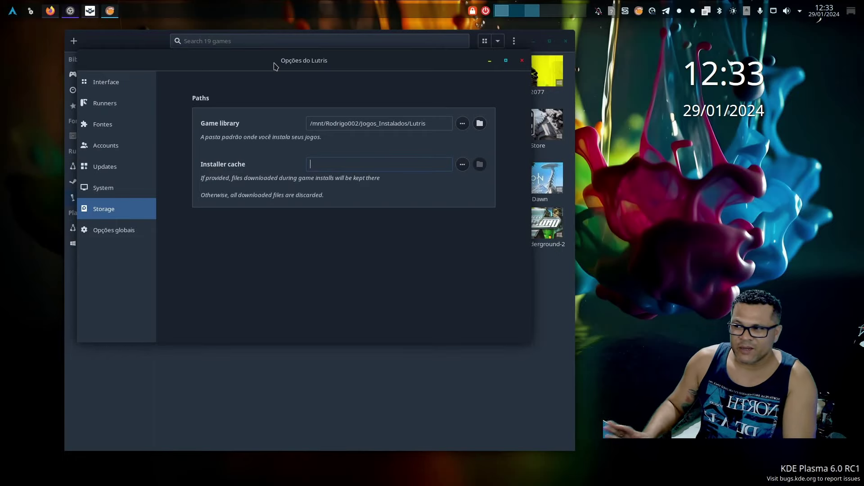
pyautogui.click(123, 237)
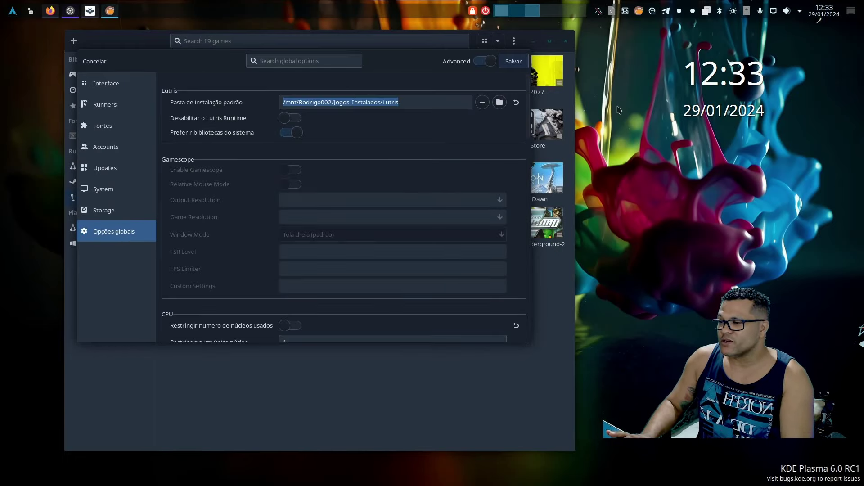
pyautogui.scroll(-6, 356, 257)
pyautogui.scroll(-4, 369, 239)
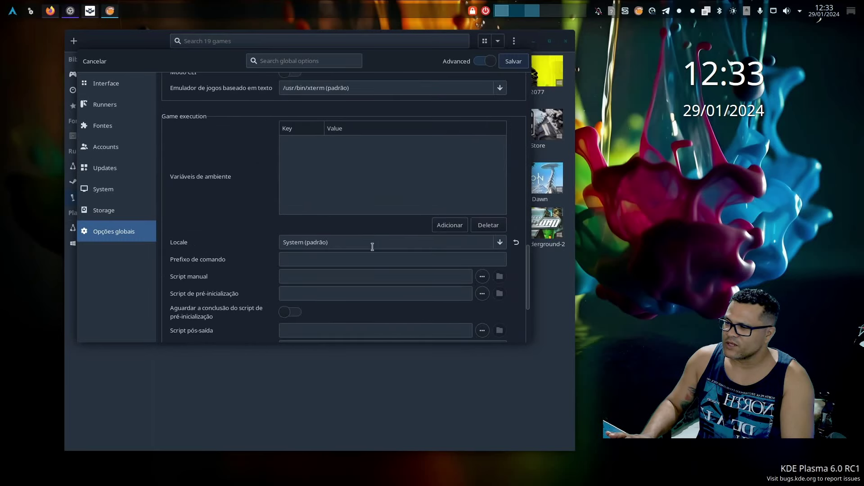
pyautogui.scroll(8, 372, 245)
pyautogui.scroll(5, 374, 252)
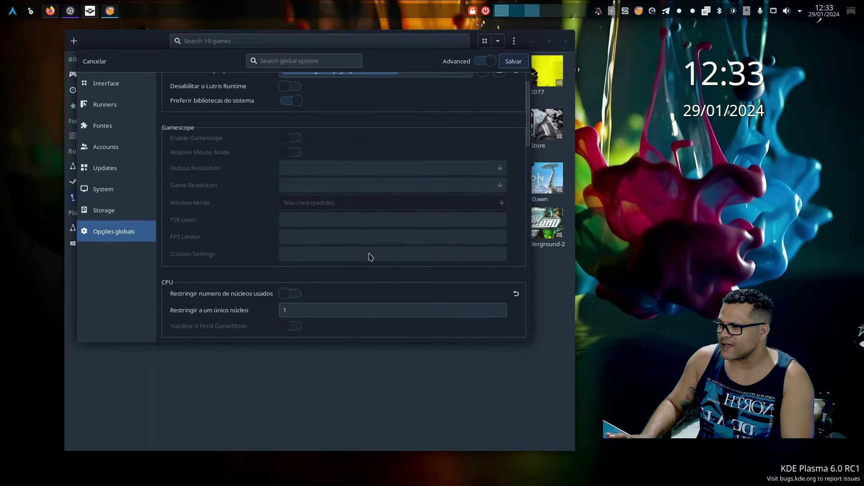
pyautogui.press('Escape')
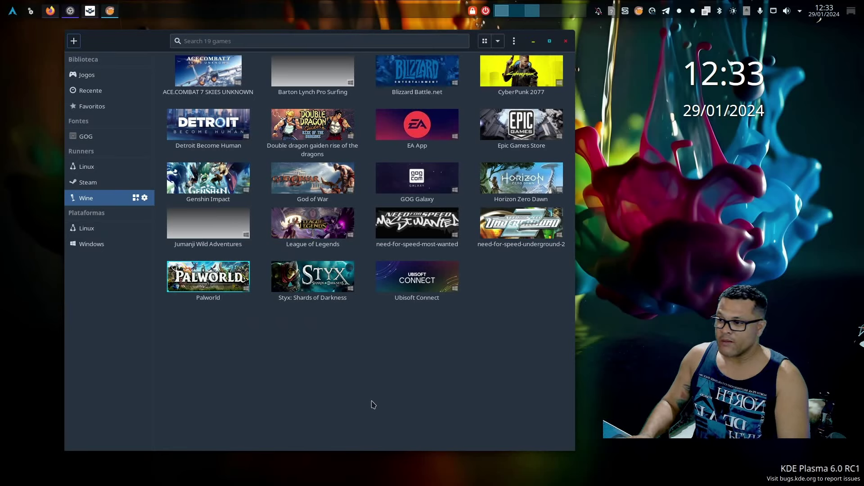
# Examine the game information in CyberPunk 2077's configuration, including its playtime, and close it without saving
pyautogui.rightClick(509, 64)
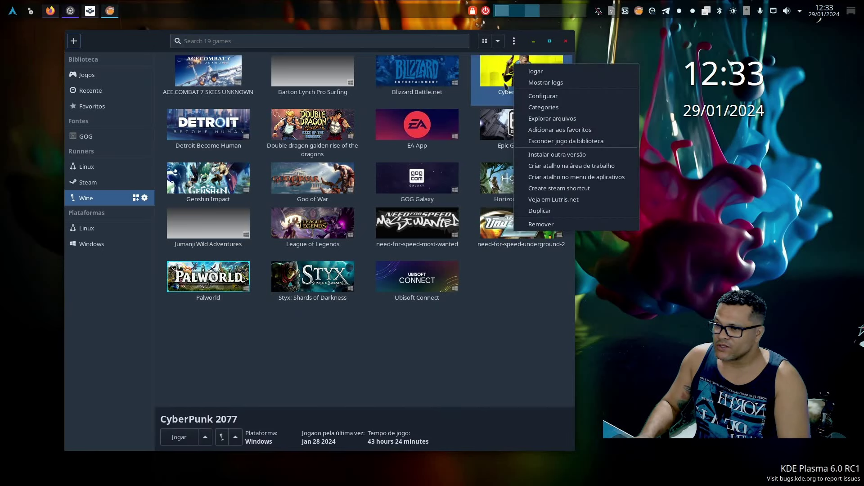
pyautogui.click(543, 96)
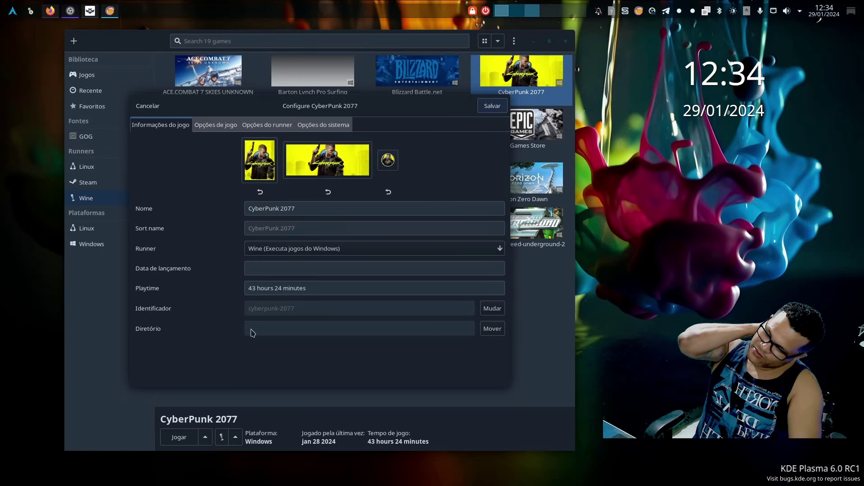
pyautogui.moveTo(289, 288); pyautogui.dragTo(206, 283)
pyautogui.press('Escape')
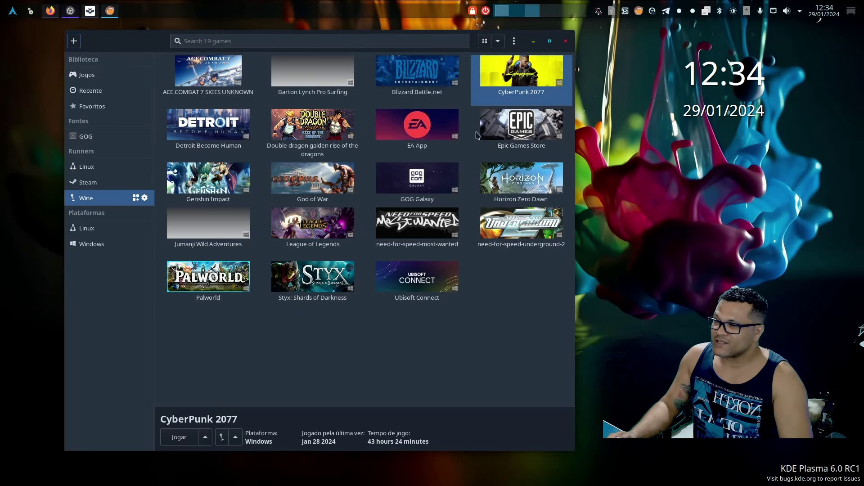
# Open the add-games dialog, switch to Firefox, and search the lutris.net website for league of legends
pyautogui.click(91, 91)
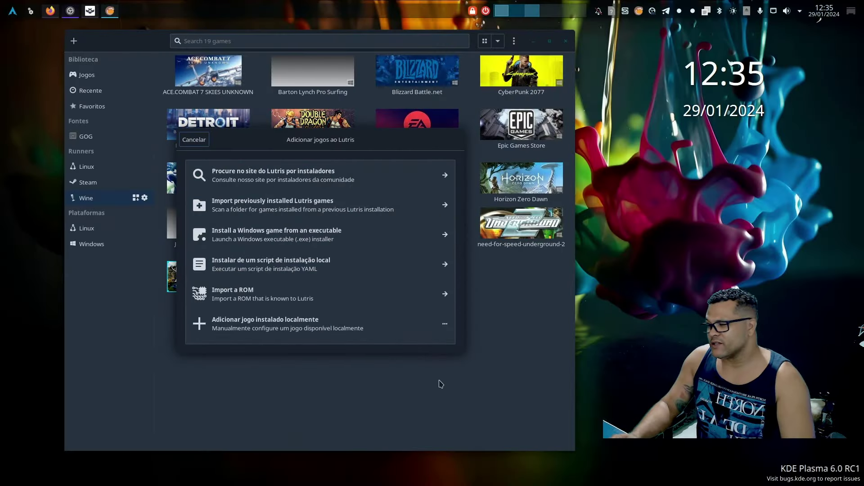
pyautogui.moveTo(359, 141); pyautogui.dragTo(398, 121)
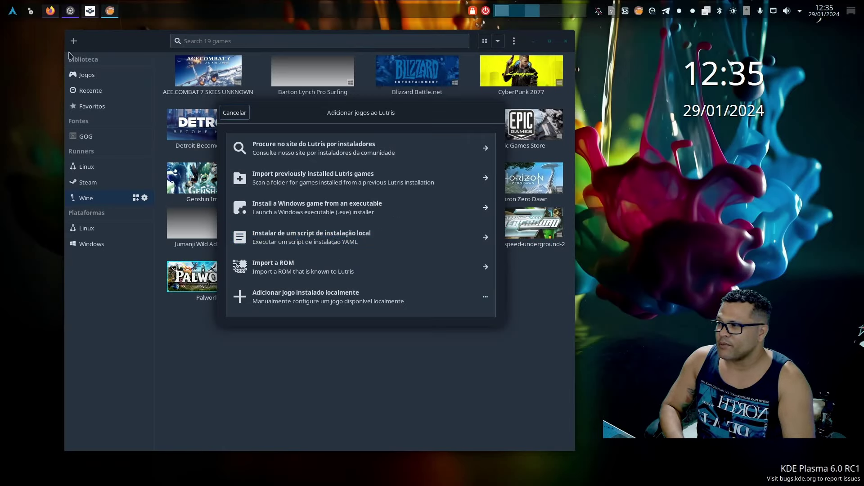
pyautogui.click(50, 10)
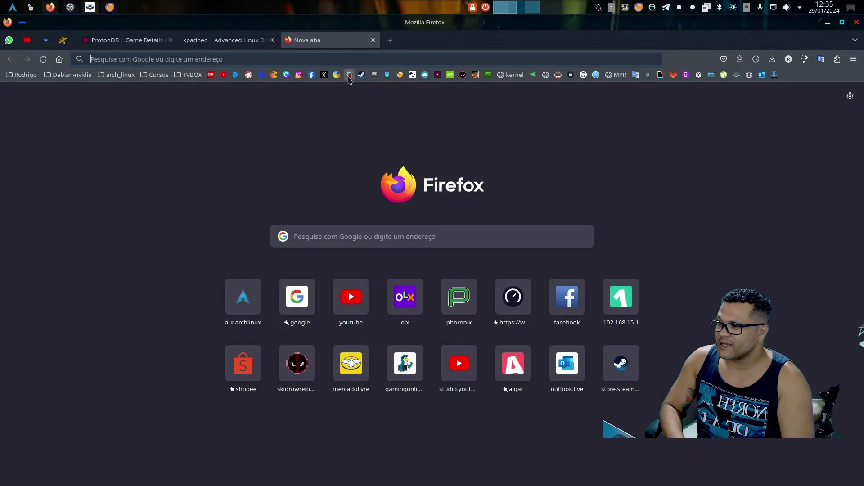
pyautogui.click(400, 75)
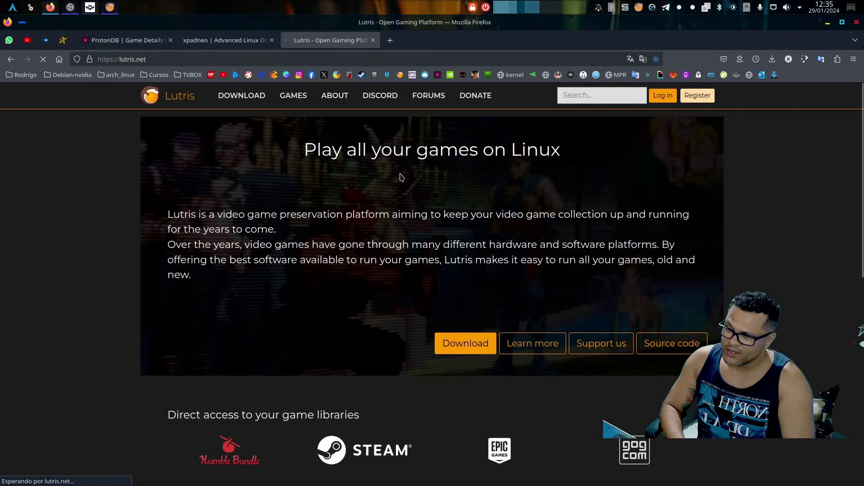
pyautogui.click(592, 96)
pyautogui.click(585, 110)
pyautogui.press('Return')
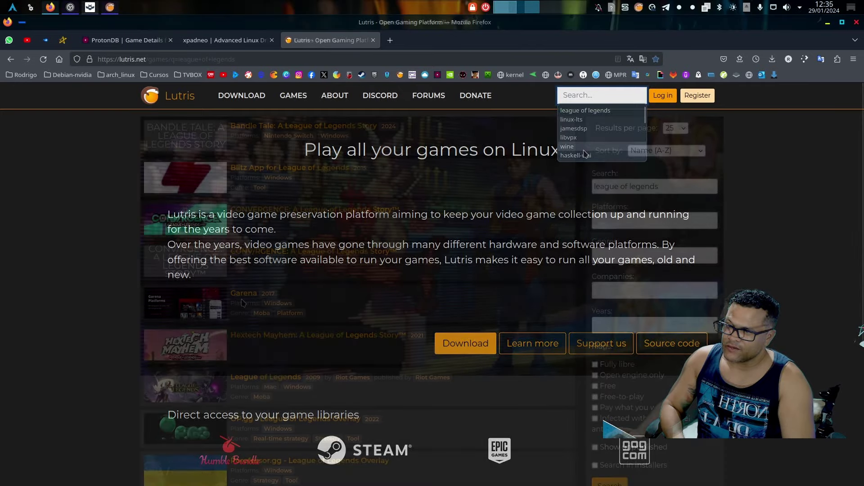
# Save the Garena standard version's installer script as garena-standard.json in the home folder and return to Lutris
pyautogui.click(250, 293)
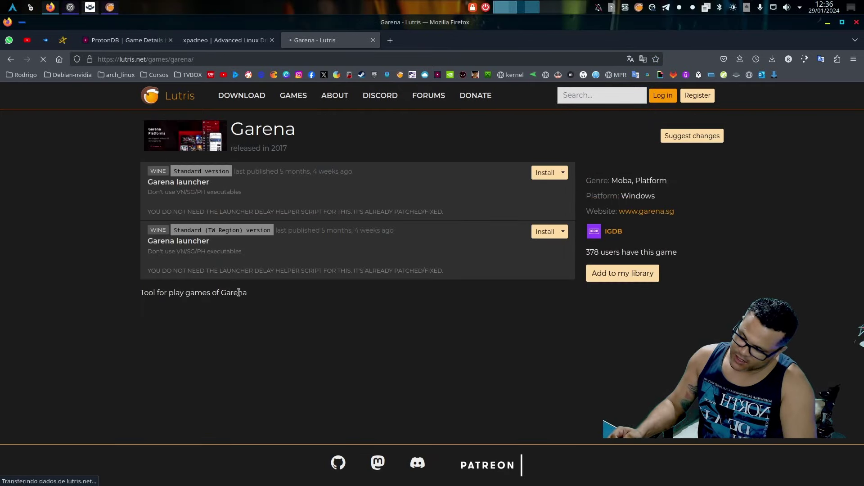
pyautogui.click(563, 172)
pyautogui.click(558, 200)
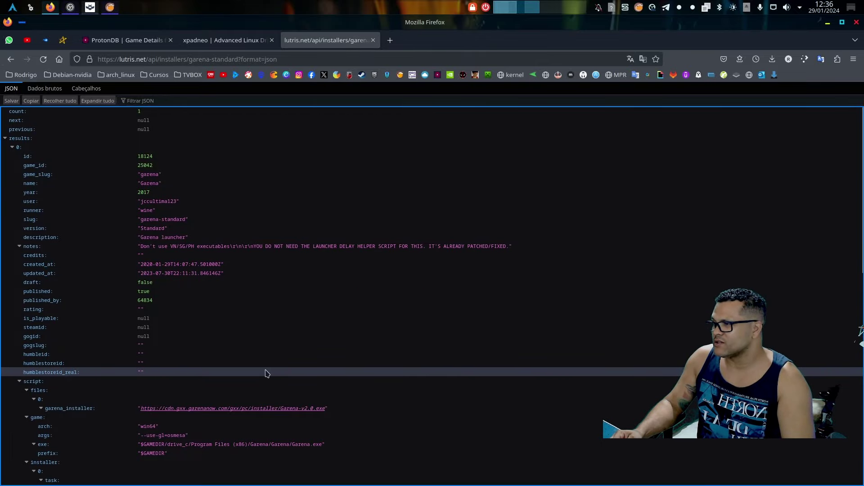
pyautogui.hotkey('ctrl', 's')
pyautogui.press('Return')
pyautogui.click(827, 22)
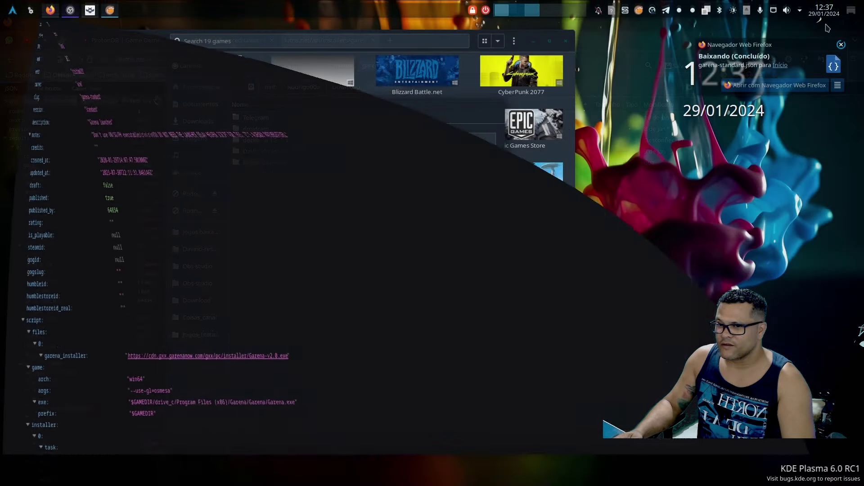
# Load garena-standard.json as a local install script, view the Garena installer, and cancel without installing
pyautogui.click(294, 243)
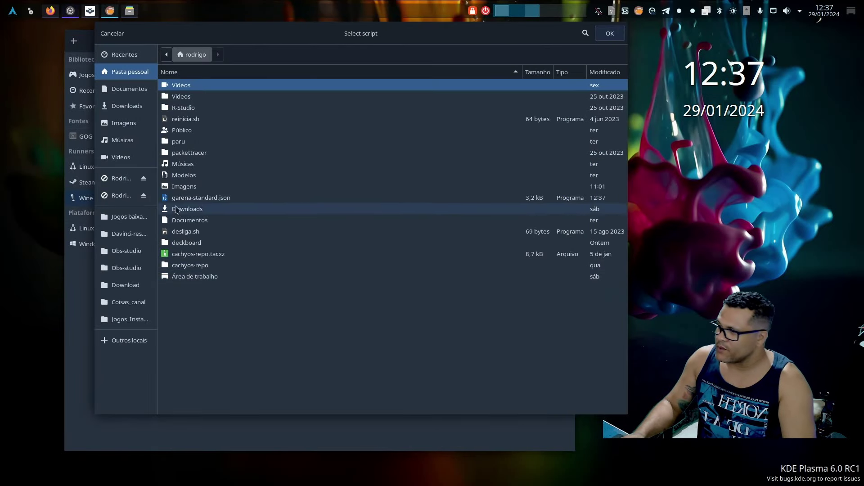
pyautogui.click(202, 198)
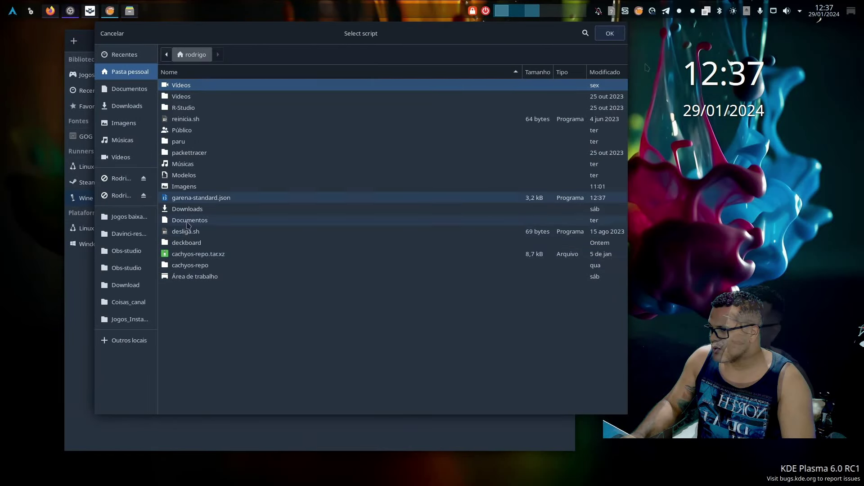
pyautogui.click(612, 31)
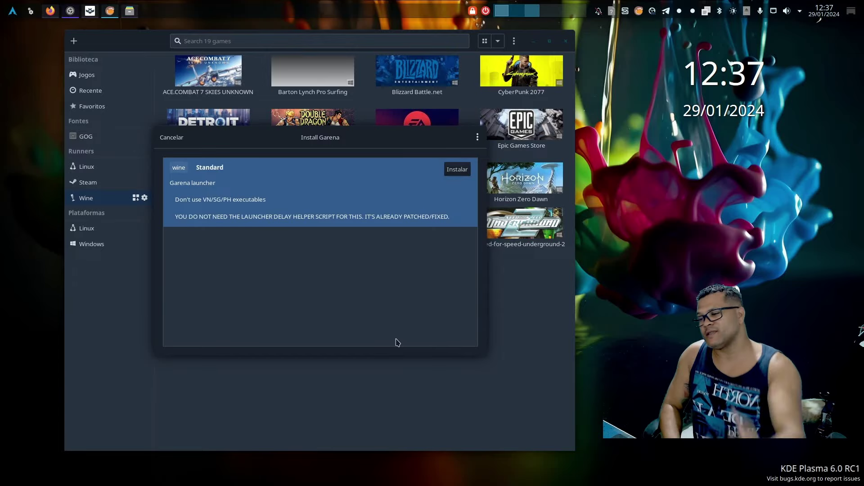
pyautogui.click(171, 137)
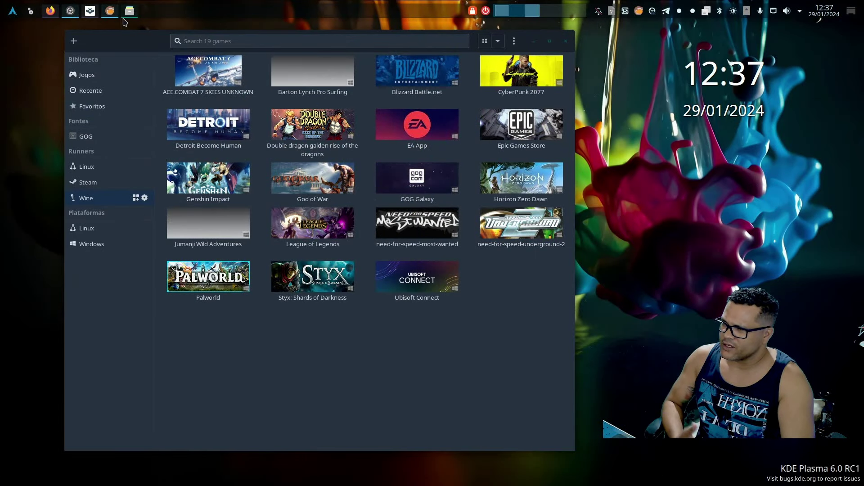
# Switch to Dolphin, delete garena-standard.json from the home folder, and return to Lutris
pyautogui.click(129, 11)
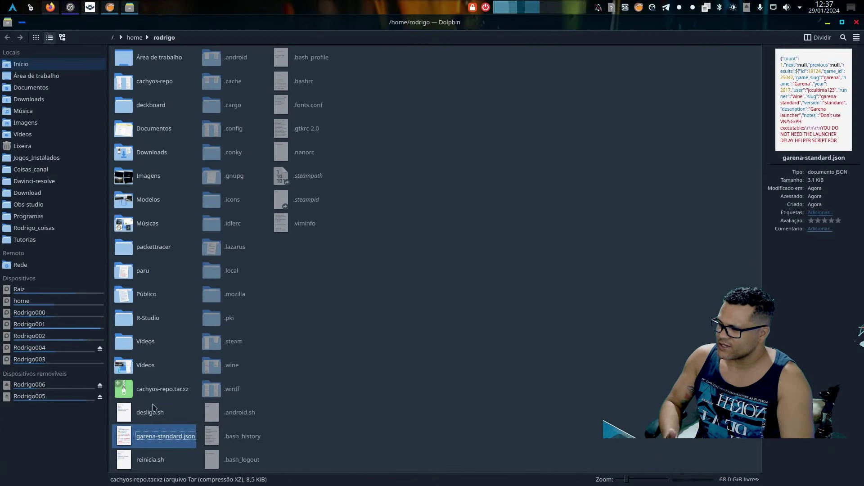
pyautogui.click(312, 422)
pyautogui.click(159, 437)
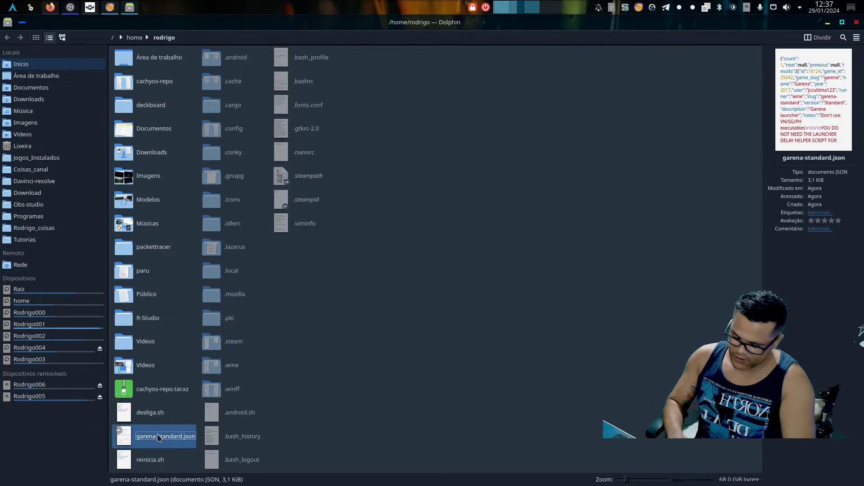
pyautogui.press('Delete')
pyautogui.click(129, 10)
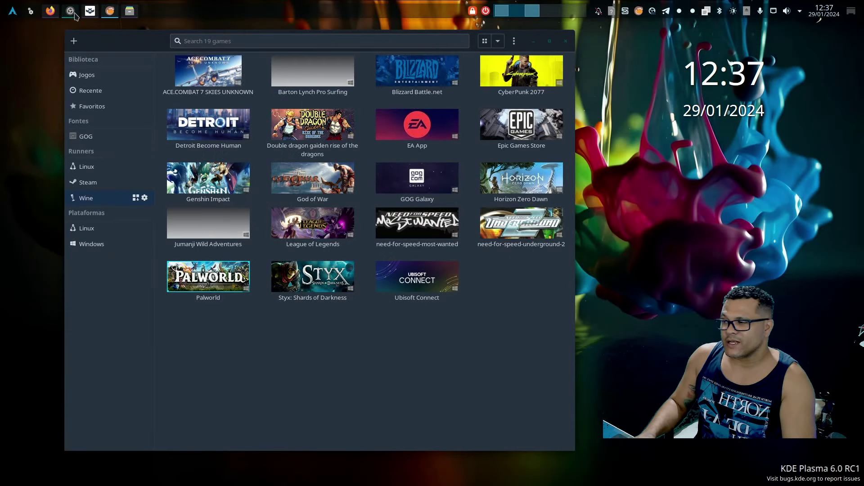
# Open the add-games dialog, view the Import a ROM page, and go back to the list of methods
pyautogui.click(75, 41)
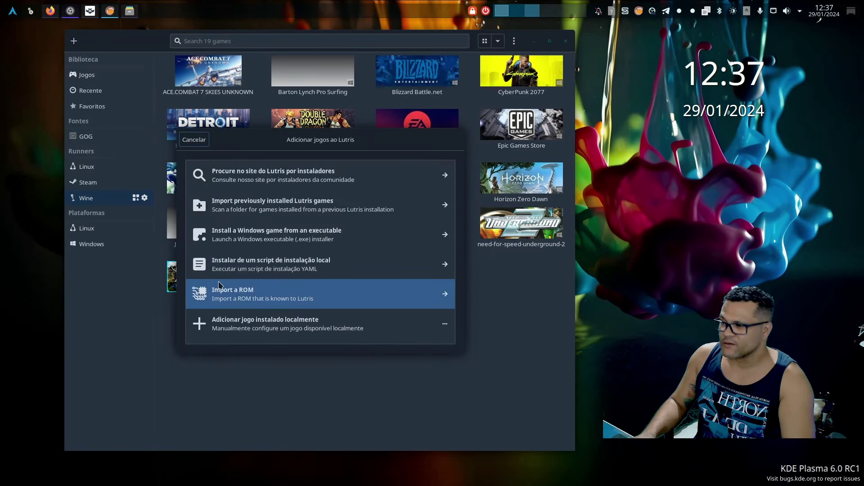
pyautogui.moveTo(358, 145); pyautogui.dragTo(334, 73)
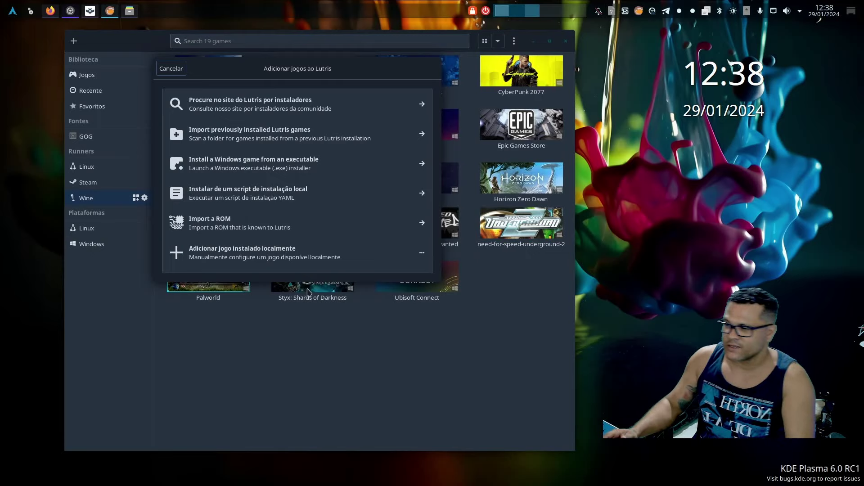
pyautogui.click(226, 233)
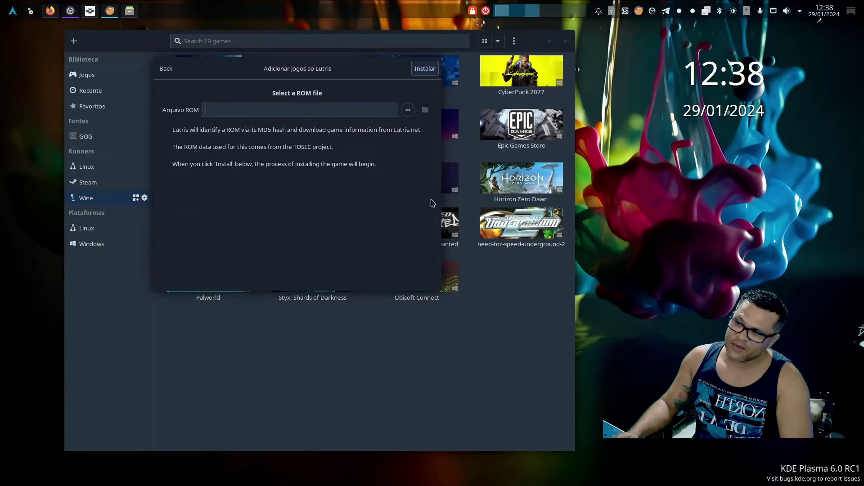
pyautogui.click(170, 70)
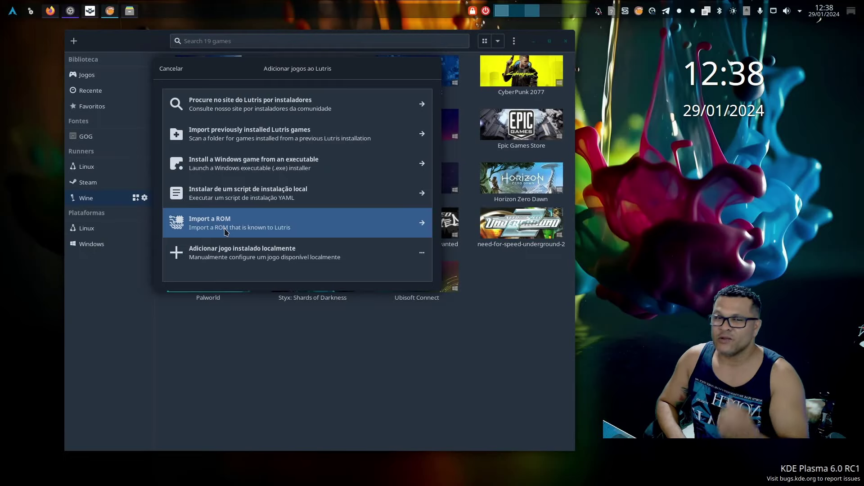
# Examine the installer presets and locales for installing a Windows game from an executable, keeping Windows 10 64-bit (Default) and System
pyautogui.click(219, 167)
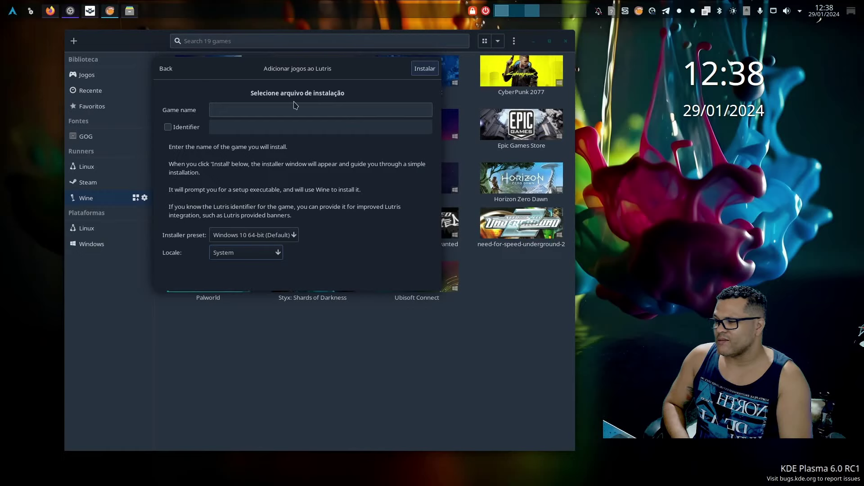
pyautogui.click(294, 239)
pyautogui.click(359, 243)
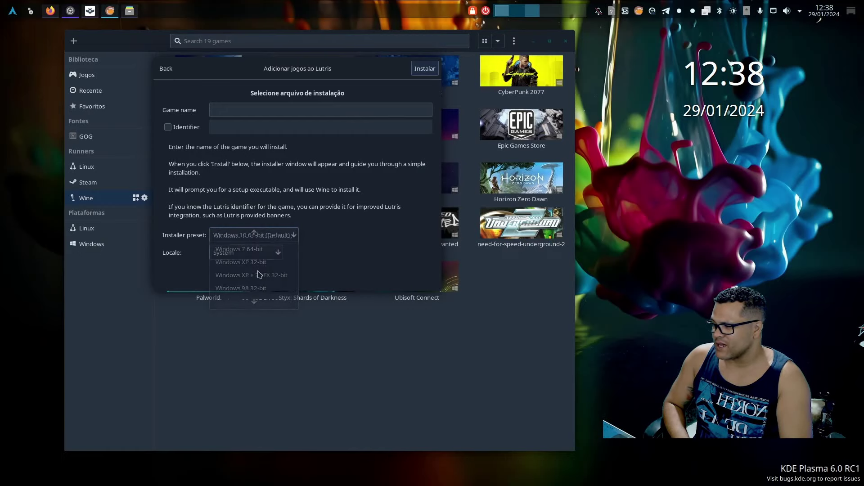
pyautogui.click(244, 253)
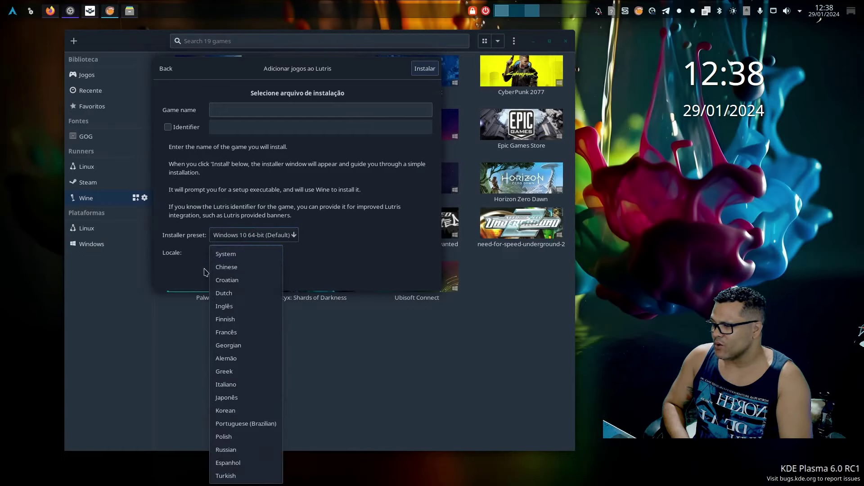
pyautogui.click(228, 255)
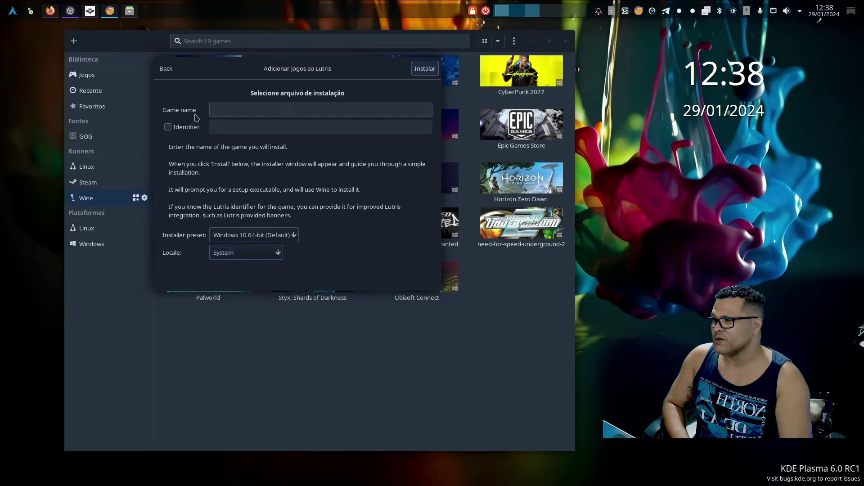
# Name the game teste, start its Wine setup-file installer, and accept the installation directory /mnt/Rodrigo002/Jogos_Instalados/Lutris/teste
pyautogui.write('teste')
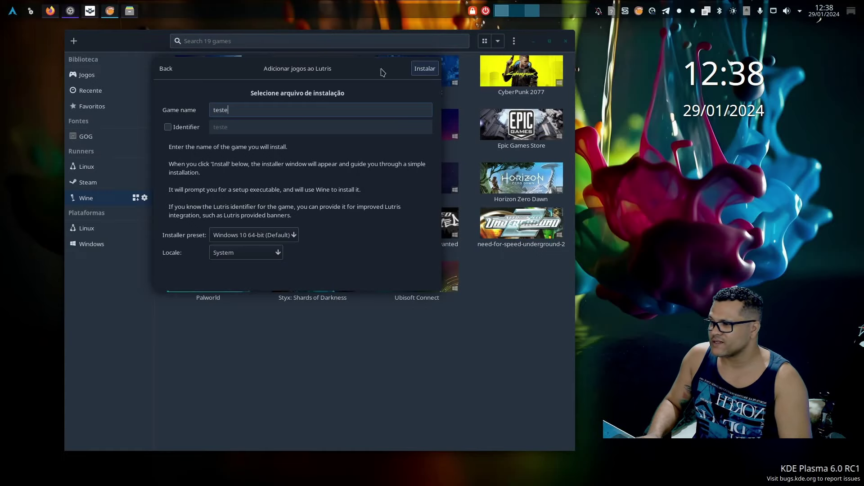
pyautogui.click(431, 72)
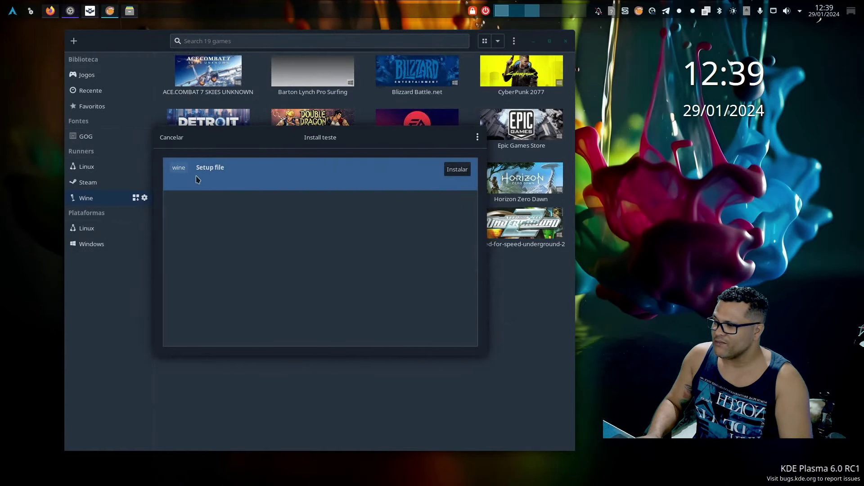
pyautogui.click(456, 169)
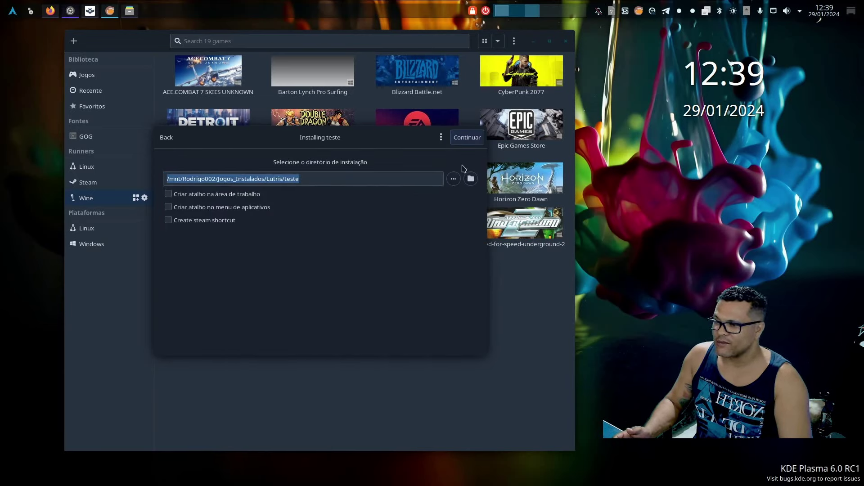
pyautogui.click(466, 138)
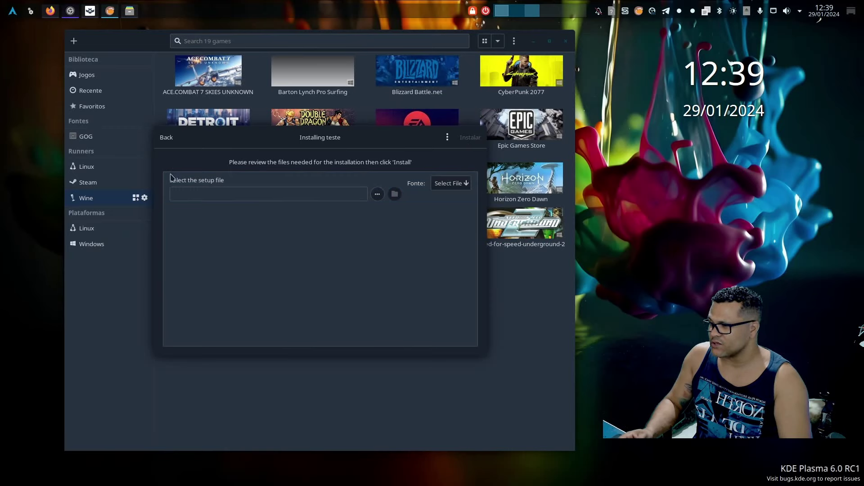
# Choose the setup .exe from Rodrigo005's Jogos baixados/Horizon Zero Dawn GOG folder as the setup file and launch the installer in Português (Brasil)
pyautogui.click(377, 194)
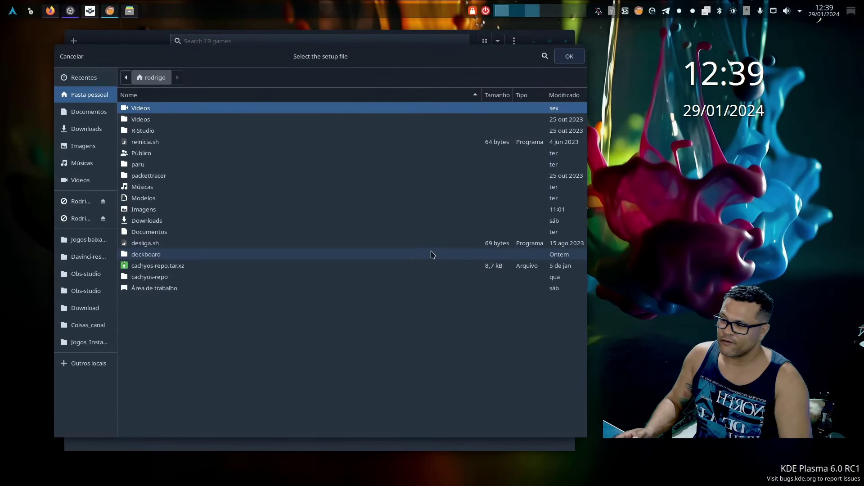
pyautogui.click(114, 305)
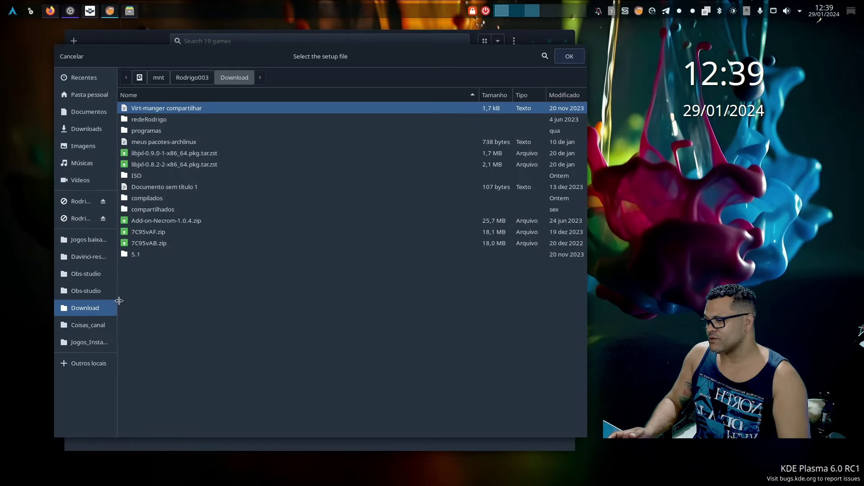
pyautogui.moveTo(116, 305); pyautogui.dragTo(149, 300)
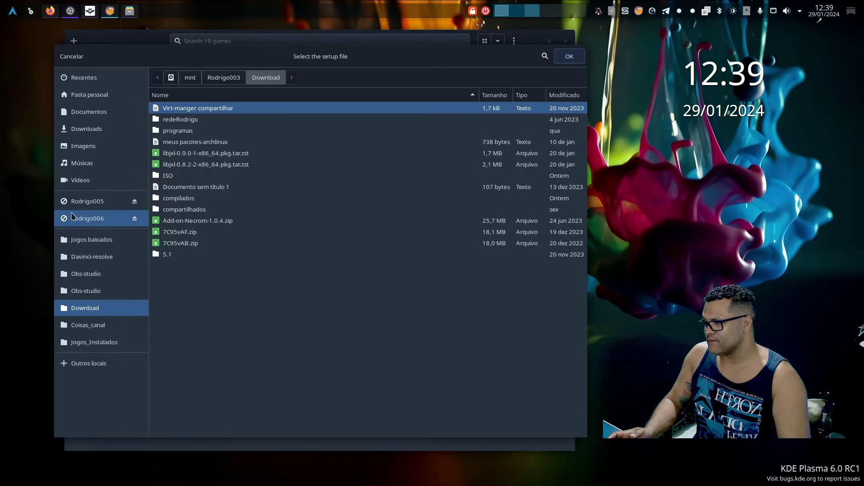
pyautogui.click(90, 218)
pyautogui.click(85, 201)
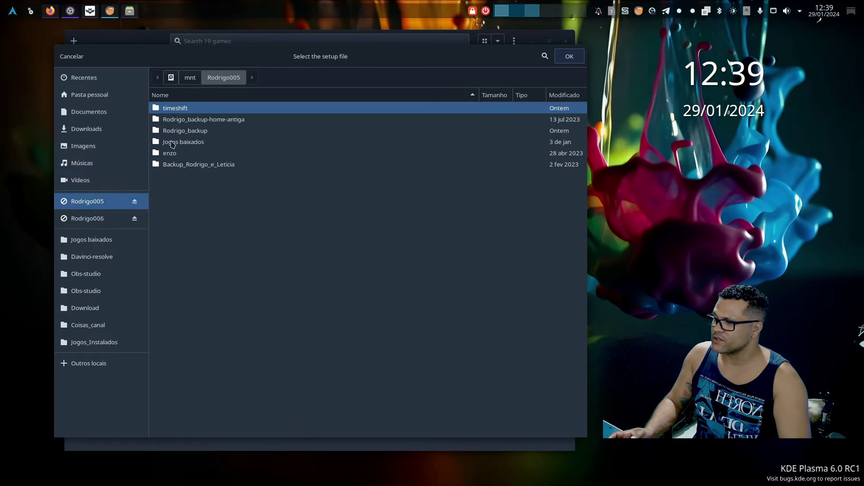
pyautogui.doubleClick(224, 143)
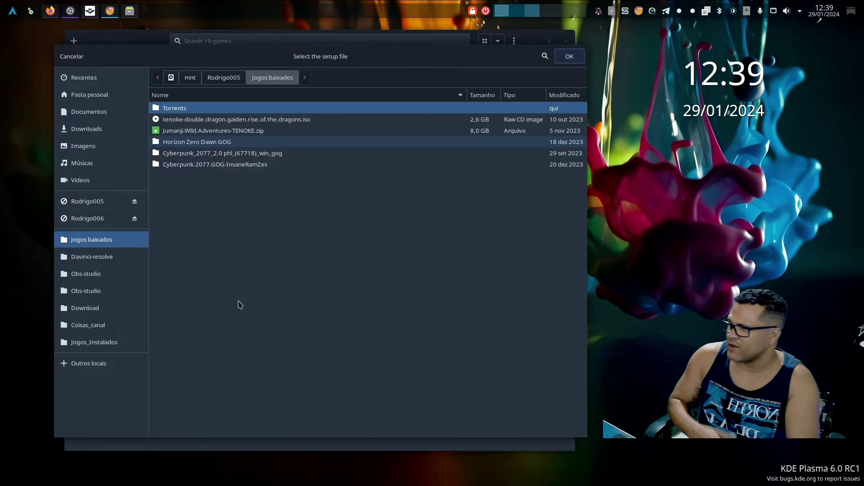
pyautogui.doubleClick(373, 142)
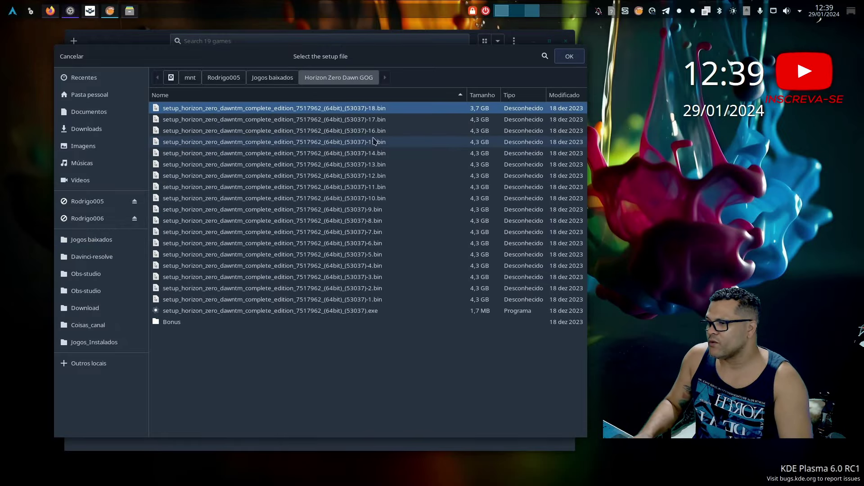
pyautogui.doubleClick(234, 310)
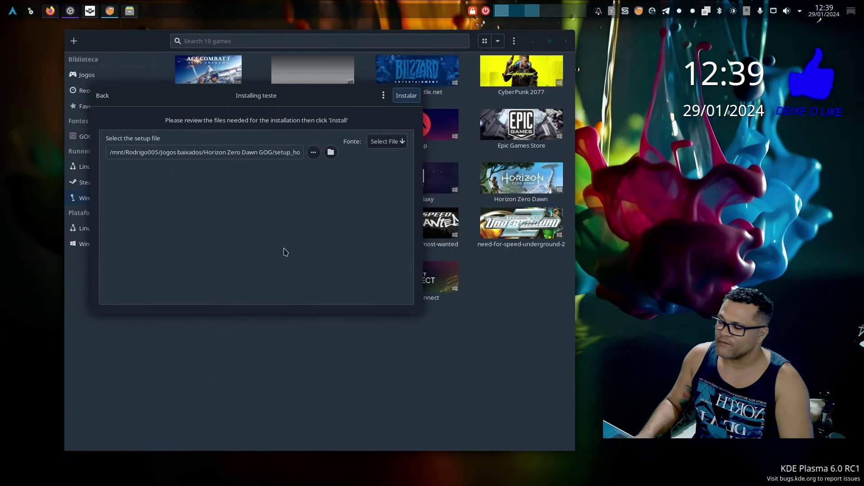
pyautogui.press('Return')
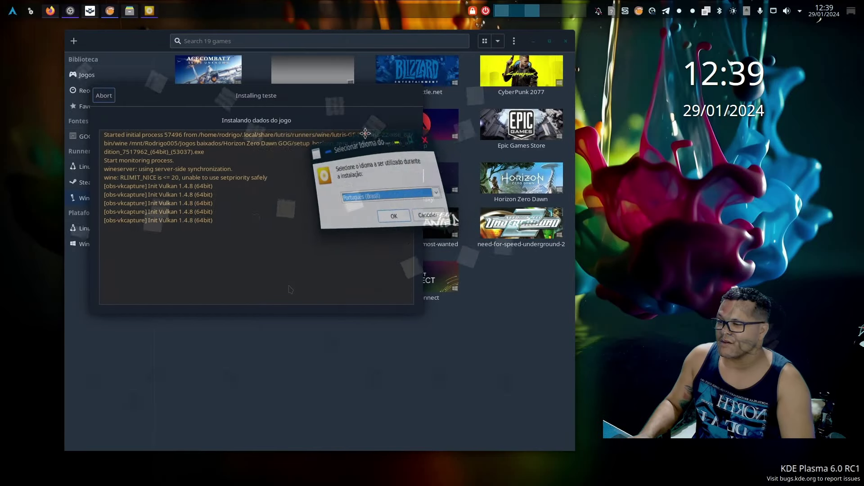
pyautogui.click(330, 179)
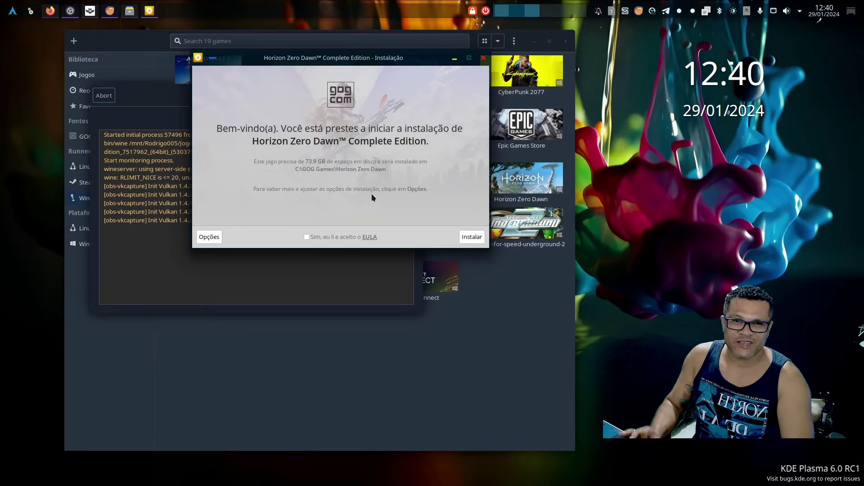
# Exit the Horizon Zero Dawn setup and cancel the teste installation with the option to remove the game files
pyautogui.click(483, 57)
pyautogui.click(417, 274)
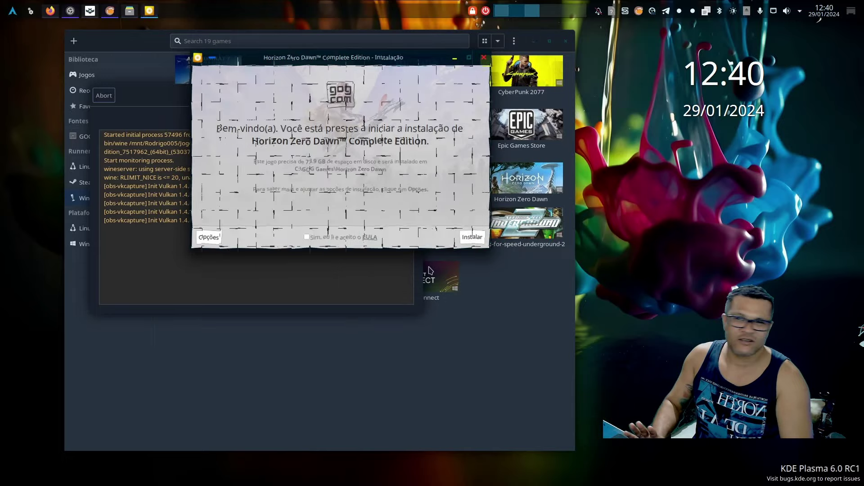
pyautogui.moveTo(203, 90); pyautogui.dragTo(292, 72)
pyautogui.press('Escape')
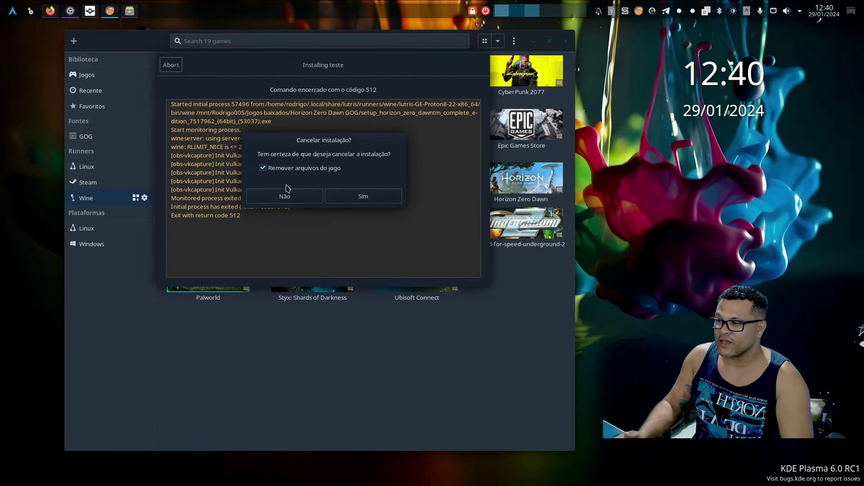
pyautogui.click(366, 199)
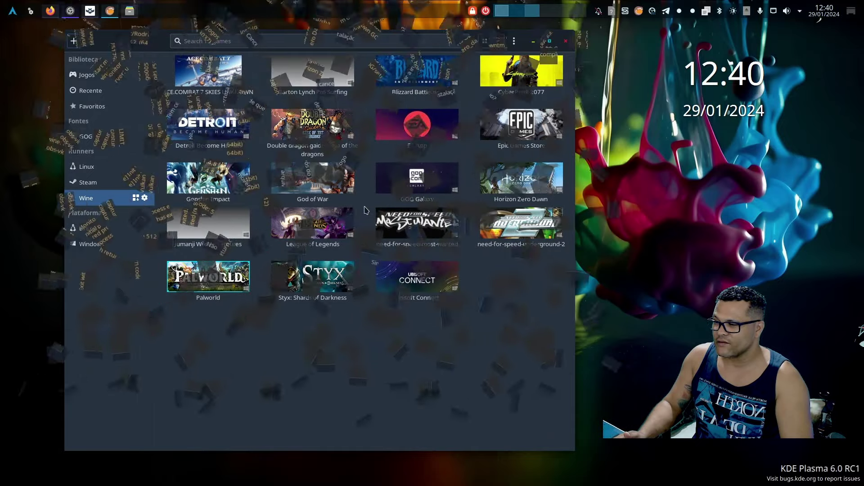
# Switch to Dolphin and examine the contents of drive_c inside Jogos_Instalados/Lutris/teste
pyautogui.click(130, 10)
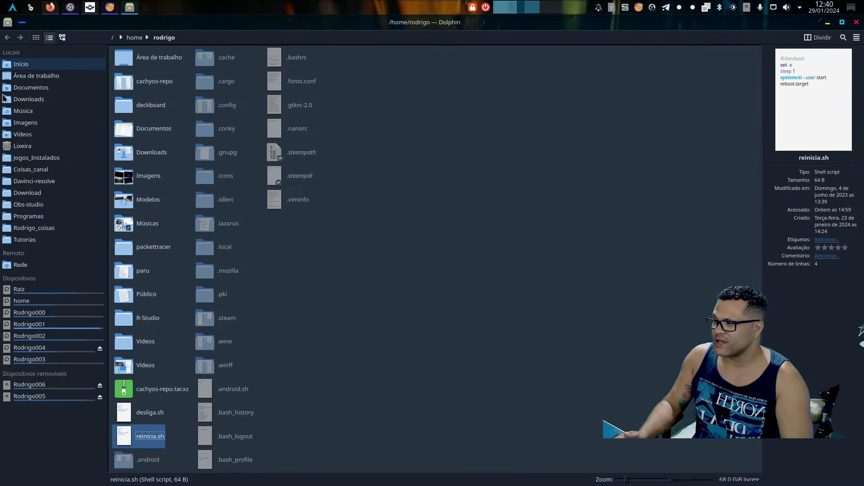
pyautogui.click(36, 158)
pyautogui.doubleClick(137, 106)
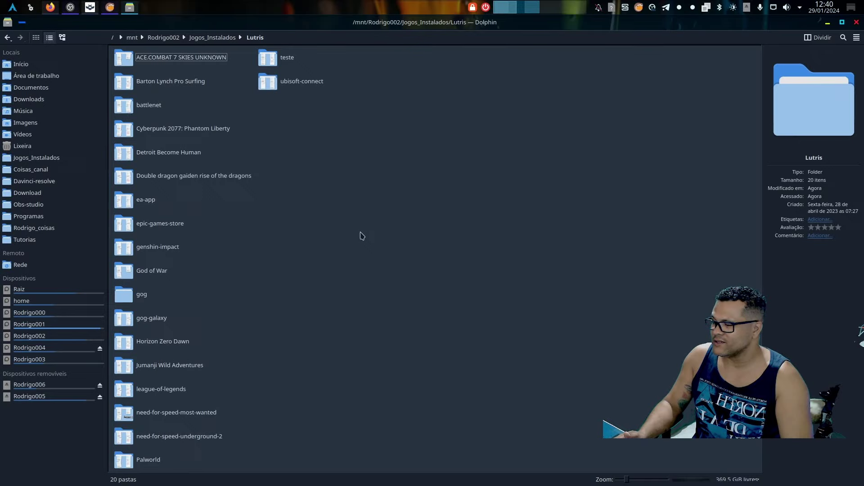
pyautogui.doubleClick(265, 58)
pyautogui.doubleClick(142, 90)
pyautogui.moveTo(306, 239); pyautogui.dragTo(149, 75)
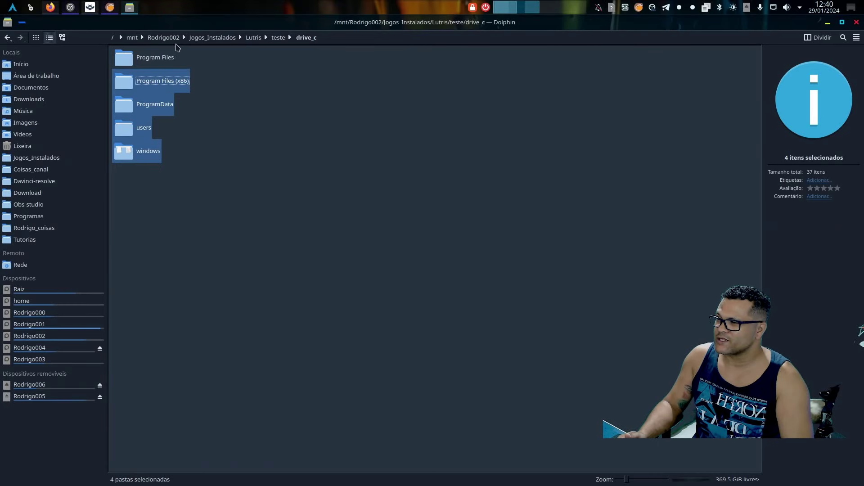
pyautogui.click(110, 7)
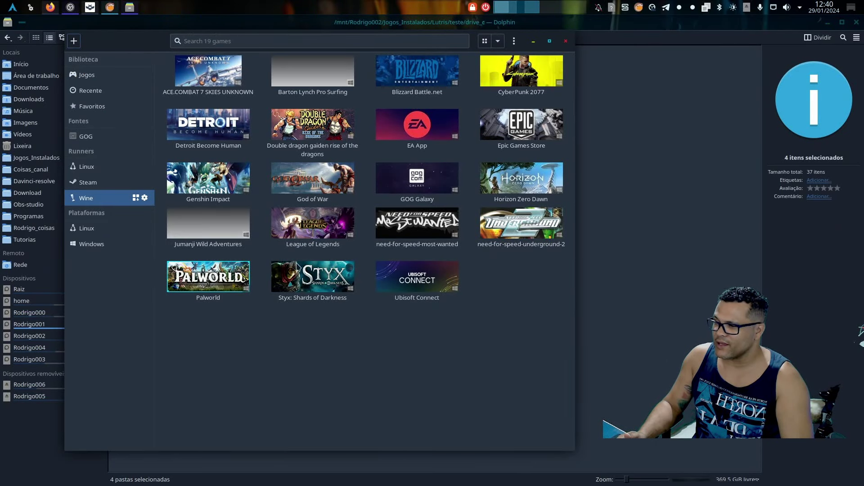
pyautogui.click(533, 41)
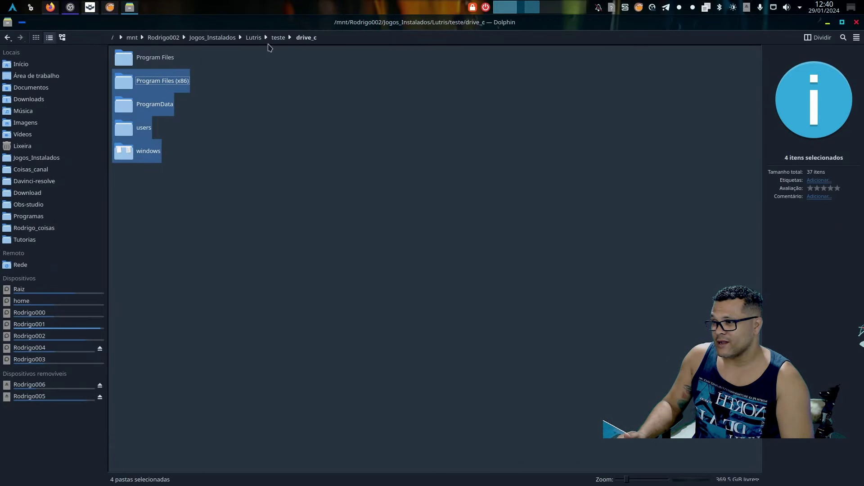
# Permanently delete the teste folder from Jogos_Instalados/Lutris
pyautogui.click(252, 37)
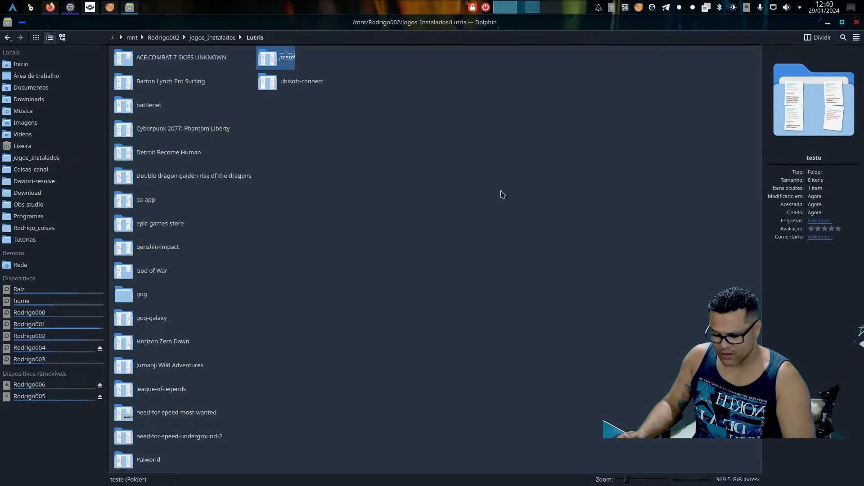
pyautogui.hotkey('shift', 'Delete')
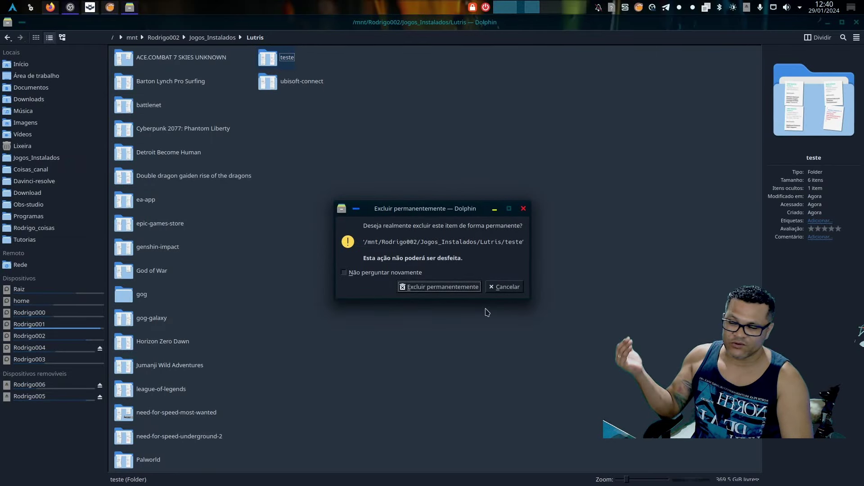
pyautogui.click(457, 288)
pyautogui.click(443, 182)
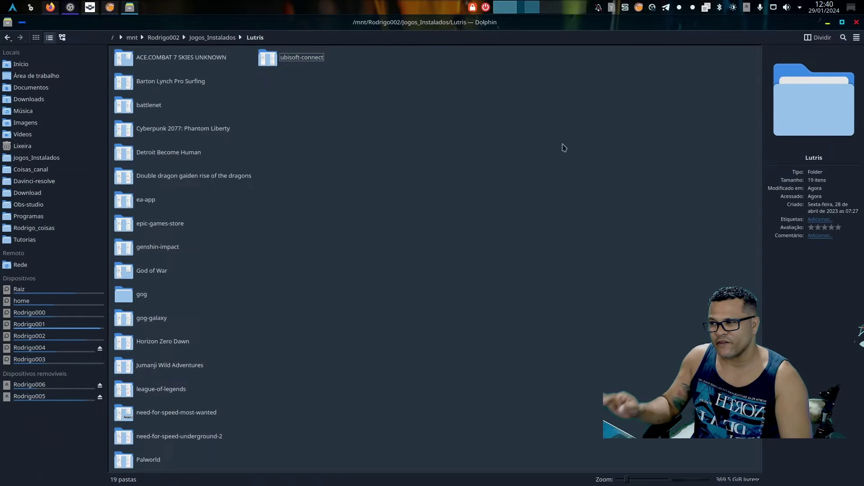
# Switch from the file manager back to Lutris and view the actions available for Barton Lynch Pro Surfing
pyautogui.click(827, 23)
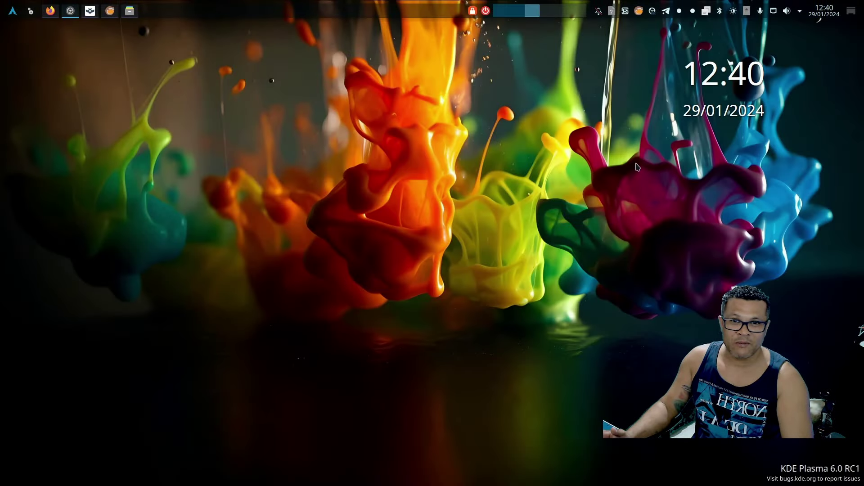
pyautogui.click(110, 11)
pyautogui.rightClick(288, 72)
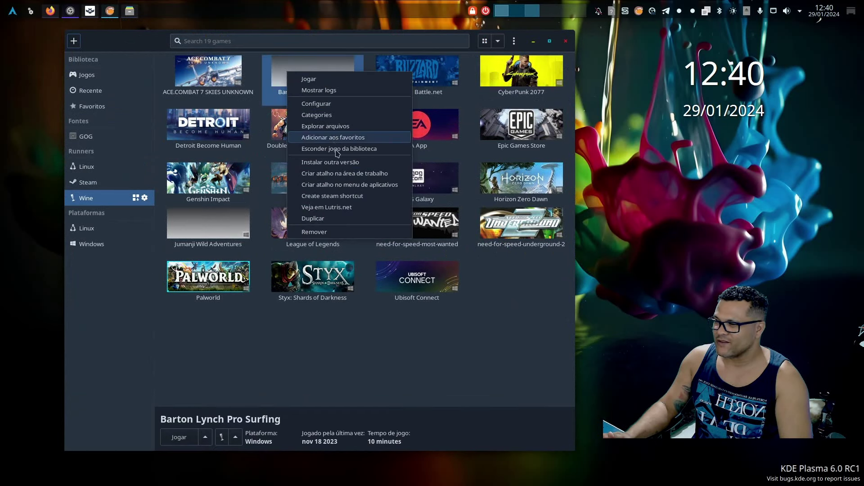
pyautogui.click(495, 344)
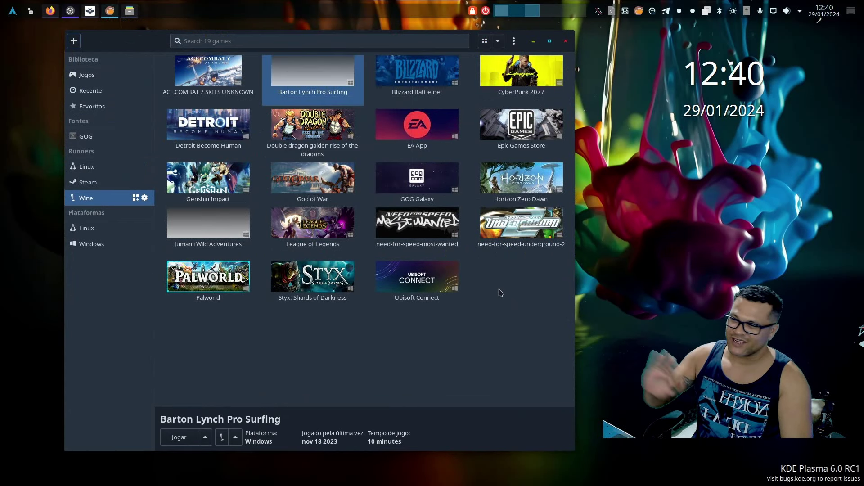
# Look at the options for adding games and search Lutris.net for "star wars", browsing to Star Wars Jedi: Fallen Order
pyautogui.click(76, 39)
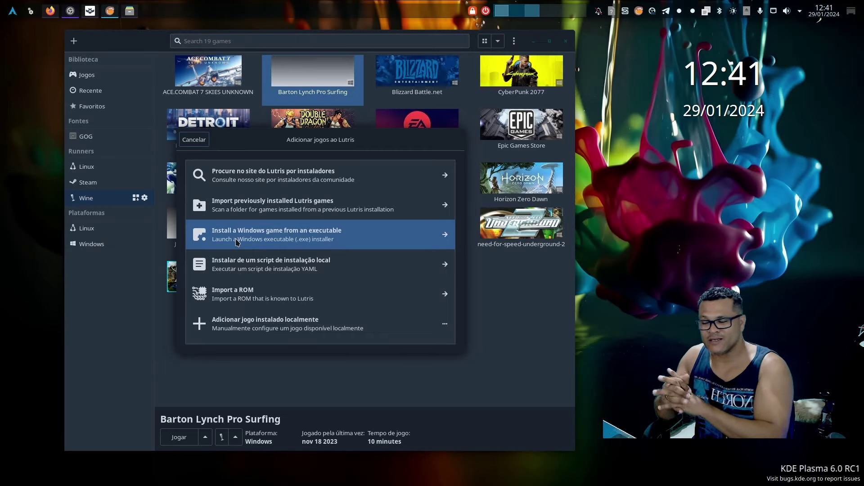
pyautogui.click(207, 208)
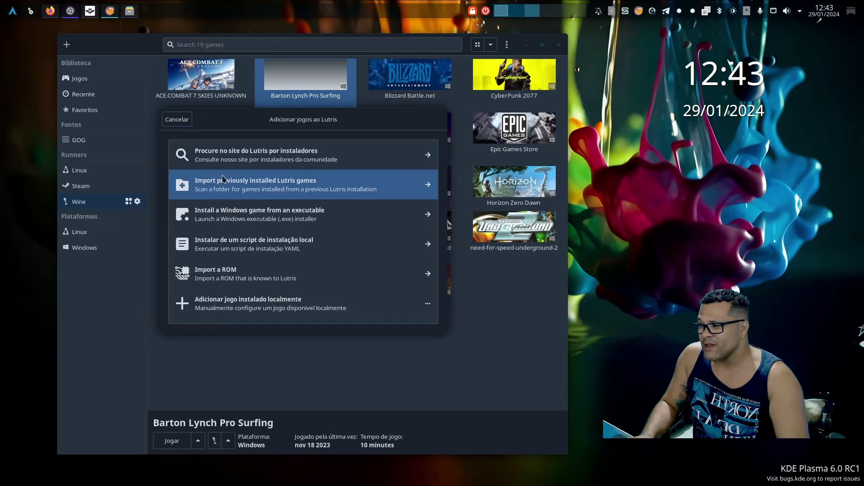
pyautogui.click(231, 155)
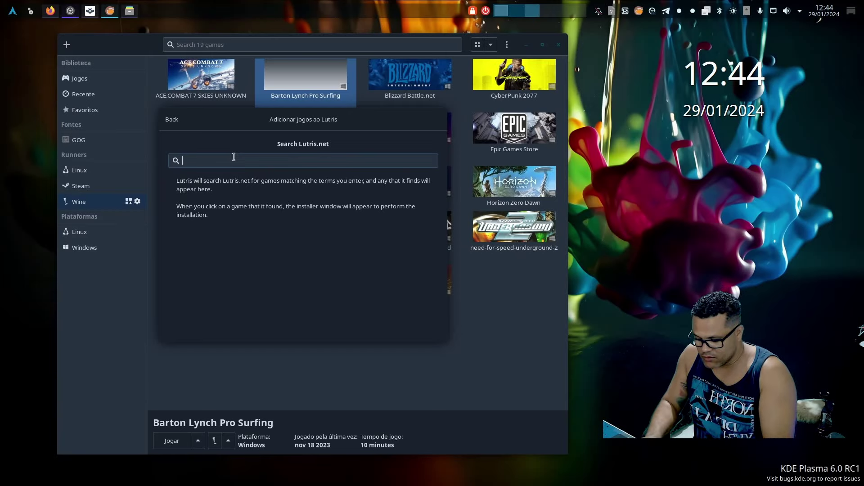
pyautogui.write('nee')
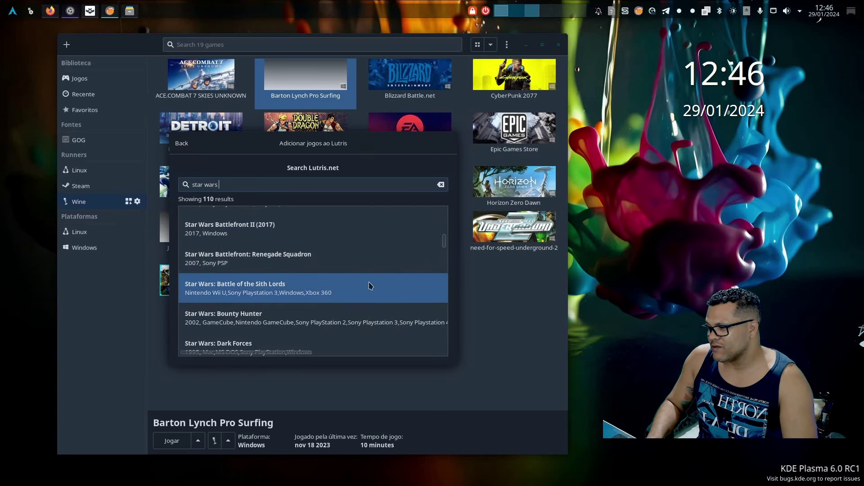
pyautogui.scroll(-10, 365, 295)
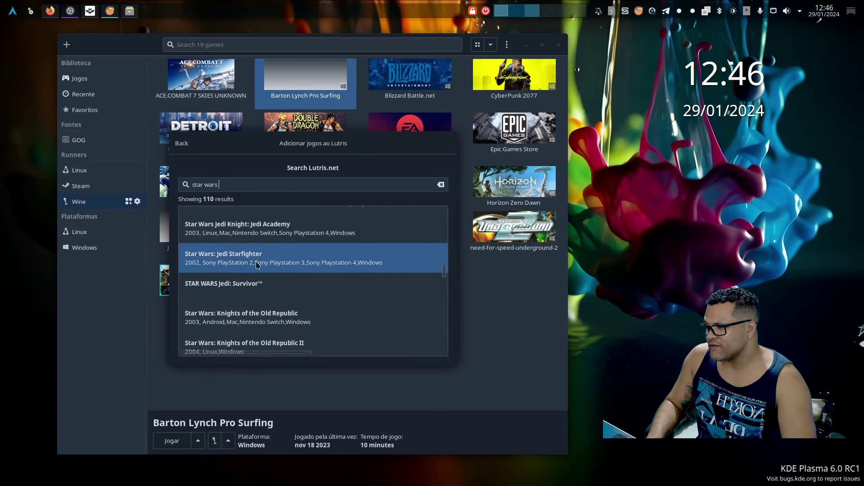
pyautogui.scroll(2, 254, 261)
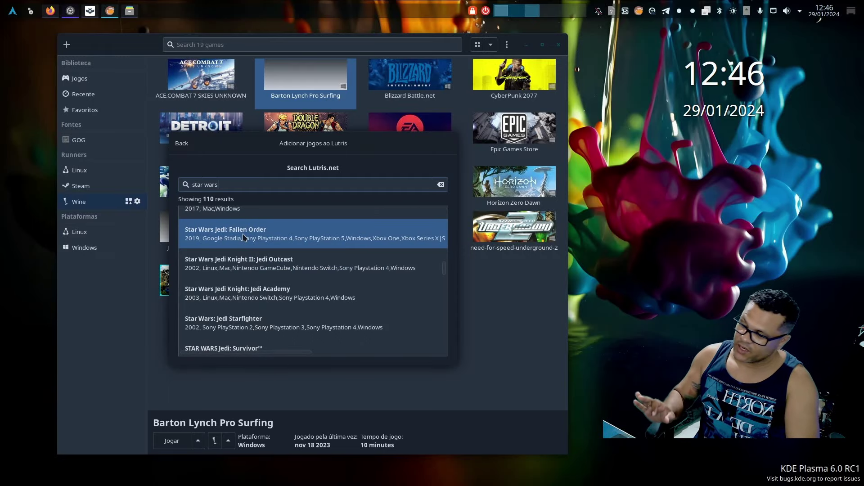
# View the installers for Star Wars Jedi: Fallen Order, proceed with the Origin version to the directory selection, and cancel the installation
pyautogui.click(238, 245)
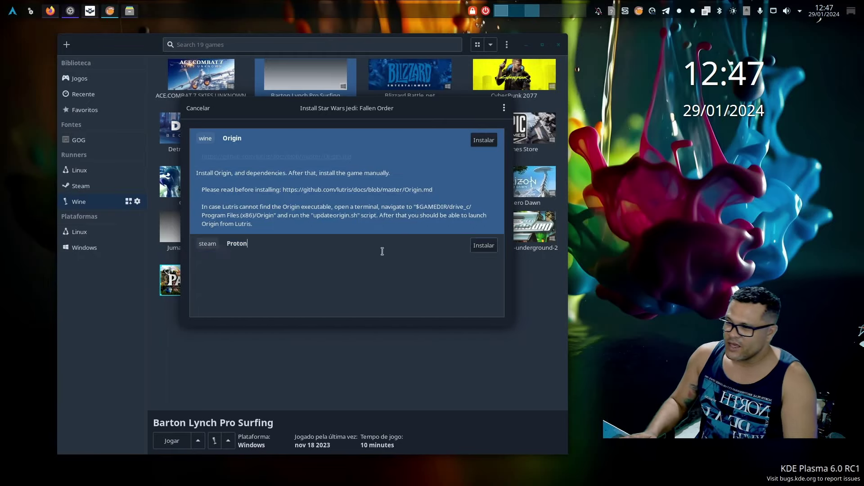
pyautogui.click(490, 144)
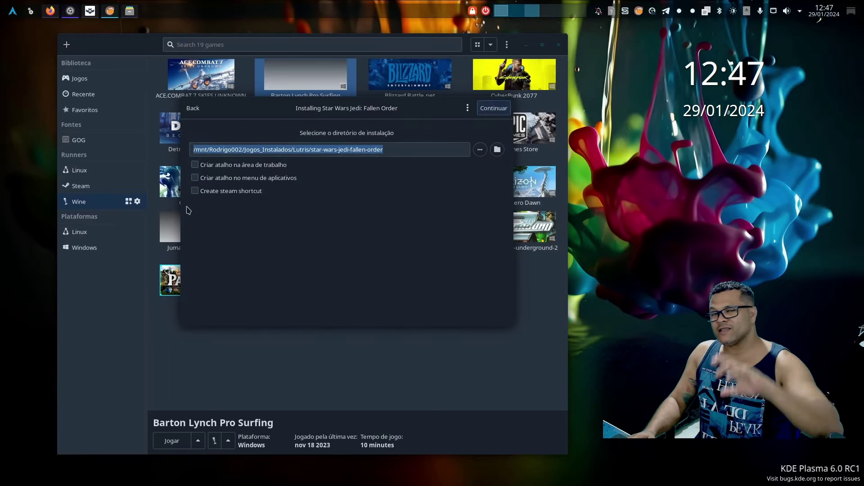
pyautogui.click(193, 108)
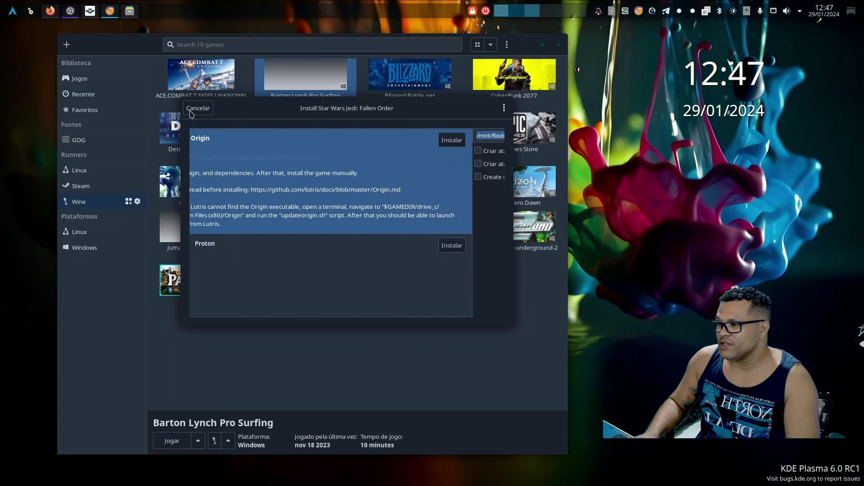
pyautogui.click(197, 109)
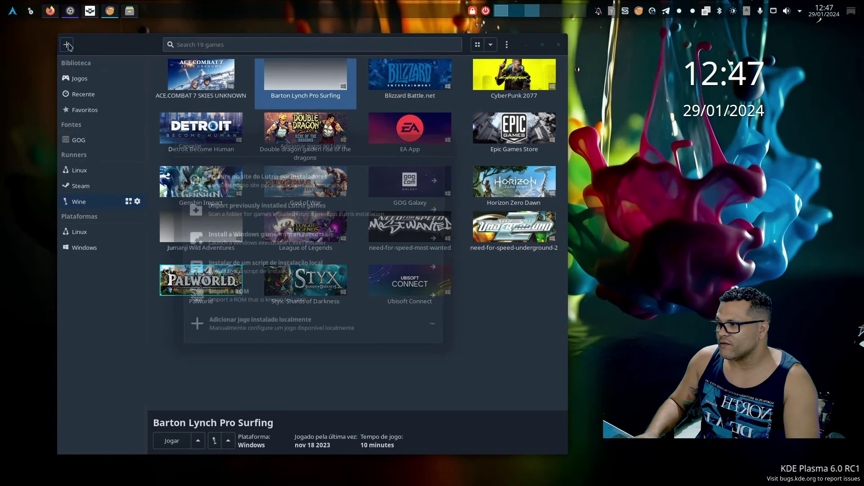
# Search Lutris.net for "ea app", view the EA App's Standard Wine installer, and cancel without installing
pyautogui.click(232, 179)
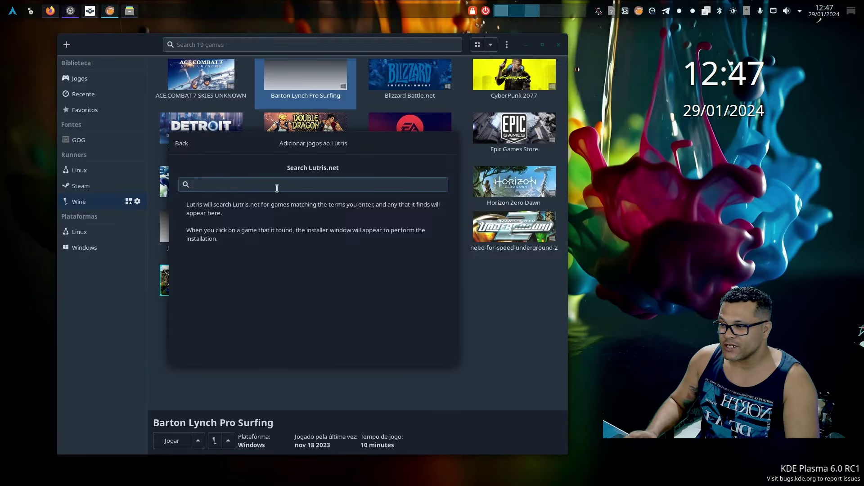
pyautogui.write('ea')
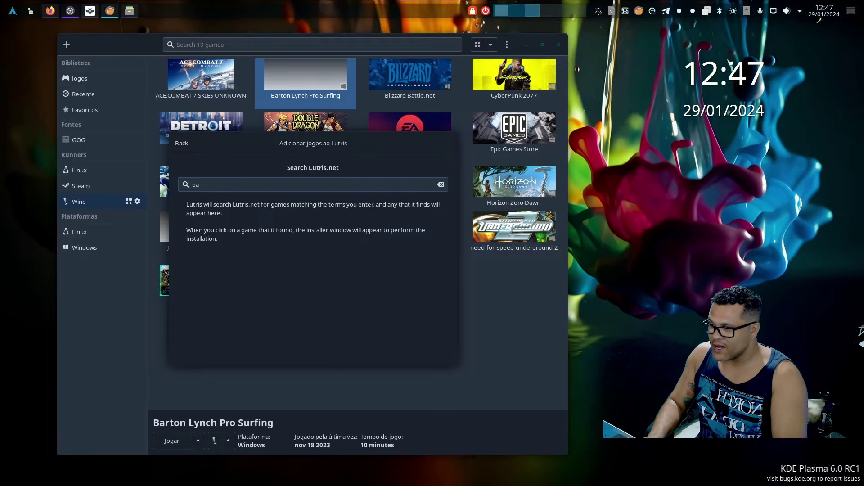
pyautogui.write(' aapp')
pyautogui.click(234, 274)
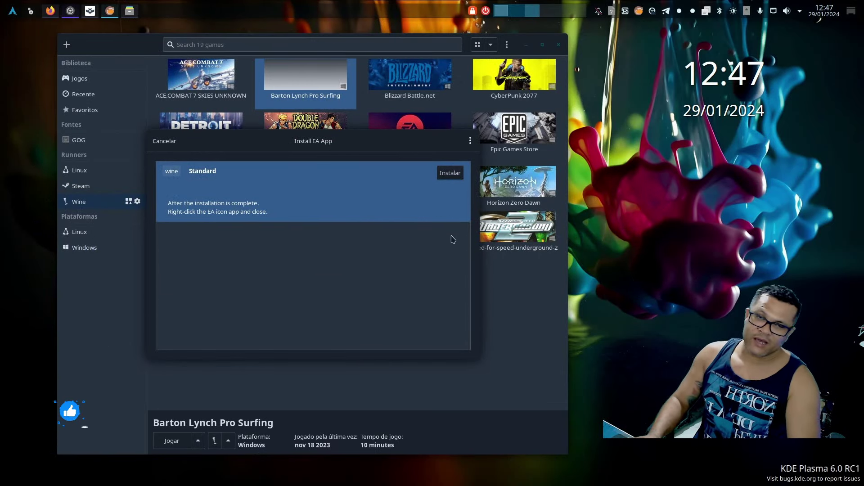
pyautogui.click(166, 141)
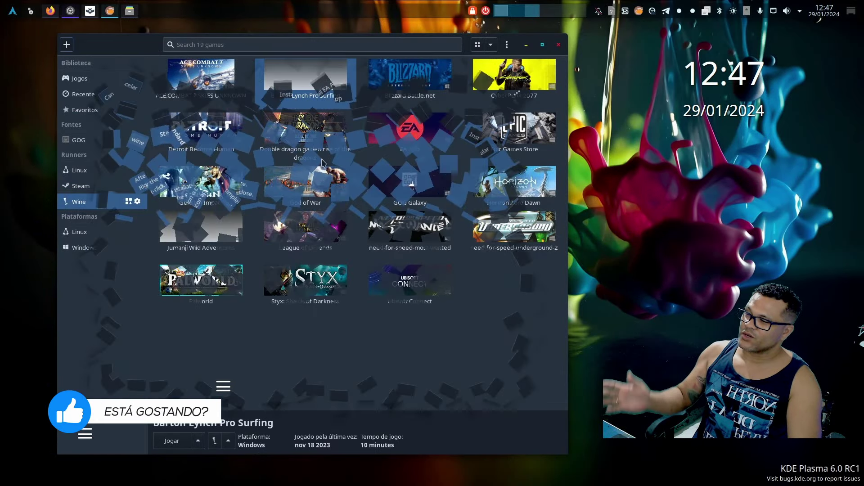
# Review the library's launcher entries from EA App to Blizzard Battle.net, plus Genshin Impact and League of Legends, and close Lutris
pyautogui.click(396, 141)
pyautogui.click(491, 131)
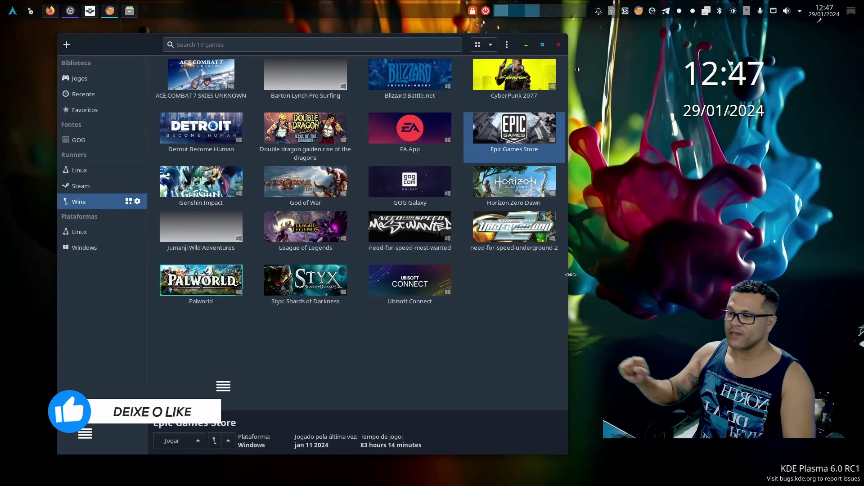
pyautogui.click(390, 198)
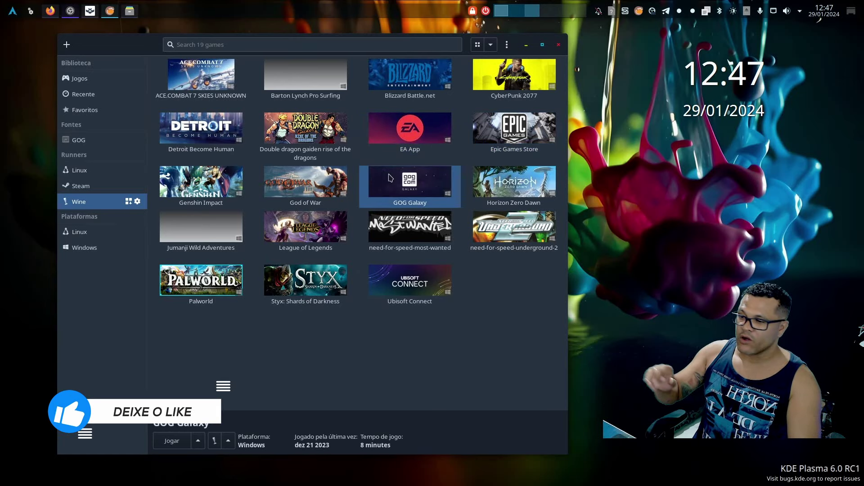
pyautogui.click(404, 291)
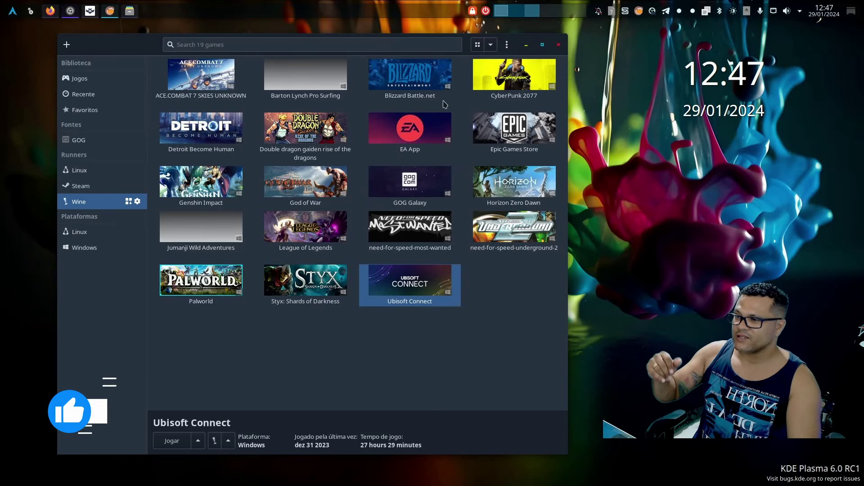
pyautogui.click(406, 82)
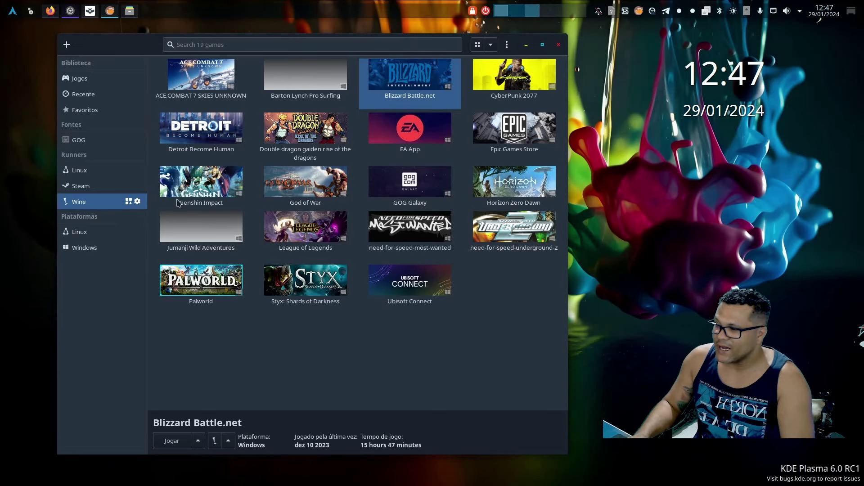
pyautogui.click(225, 161)
pyautogui.click(210, 181)
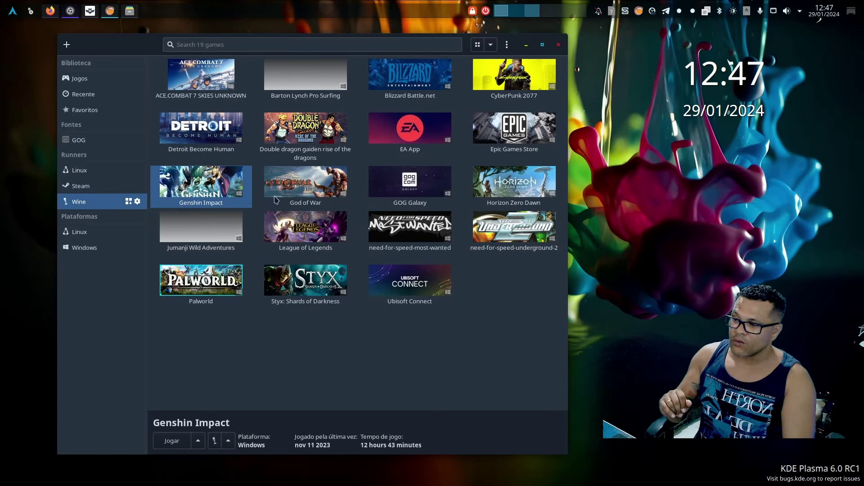
pyautogui.click(296, 245)
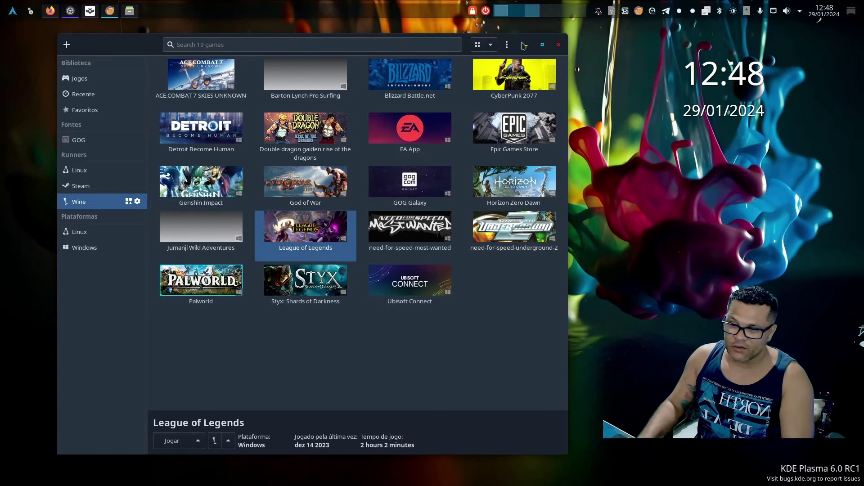
pyautogui.click(559, 45)
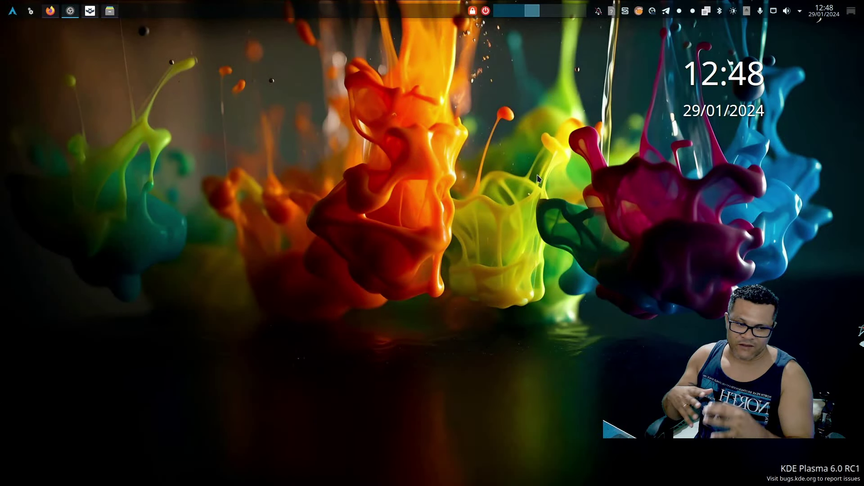